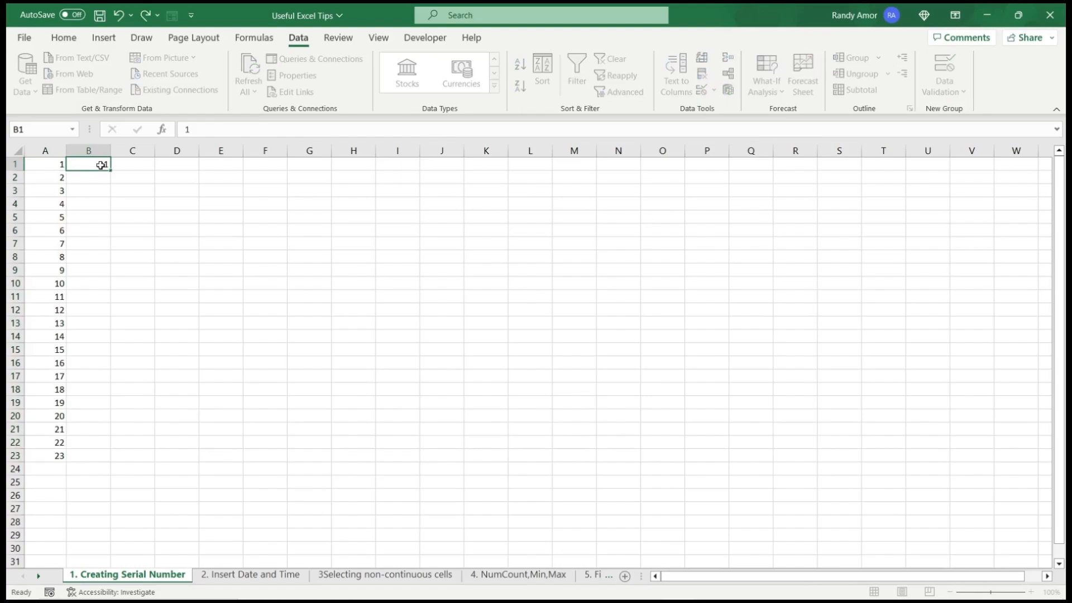
Step: Enter the formula =B1+1 in B2 under the starting 1 and fill it down column B alongside column A's numbers
key("Return")
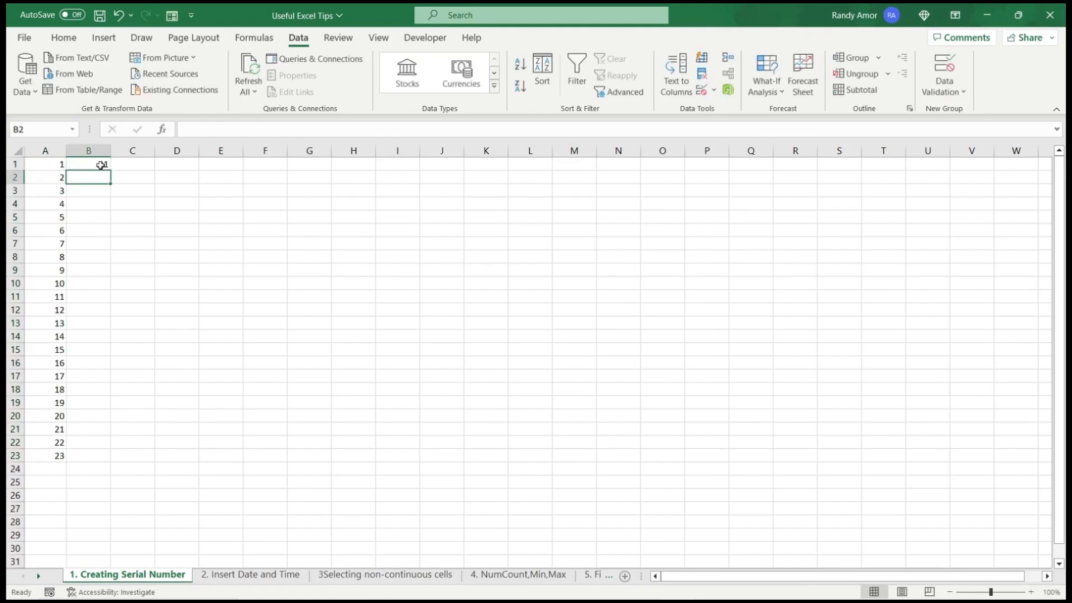
type("=")
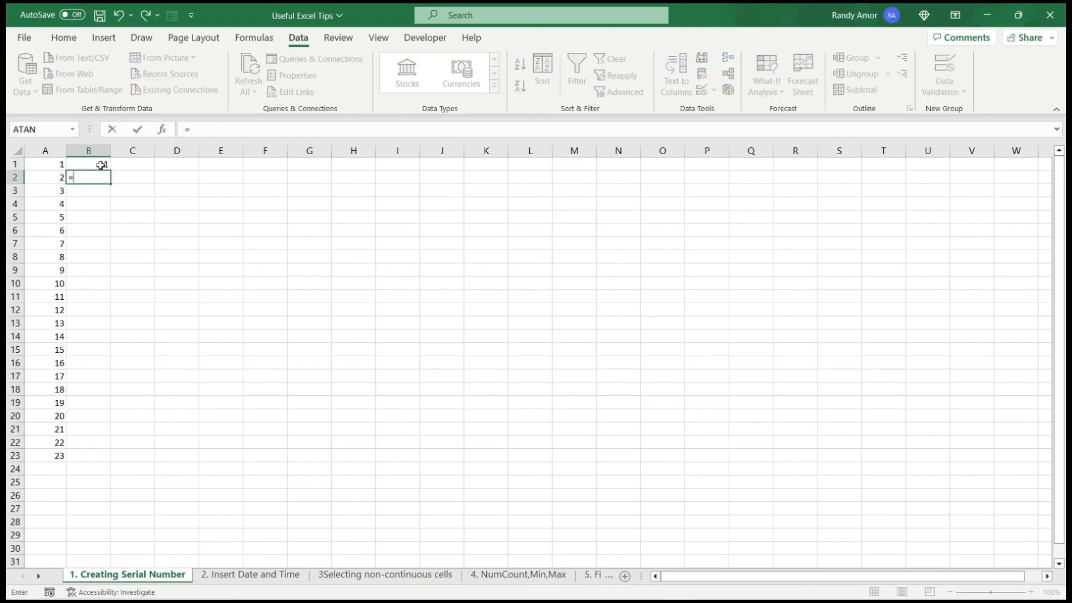
left_click(101, 165)
type("+")
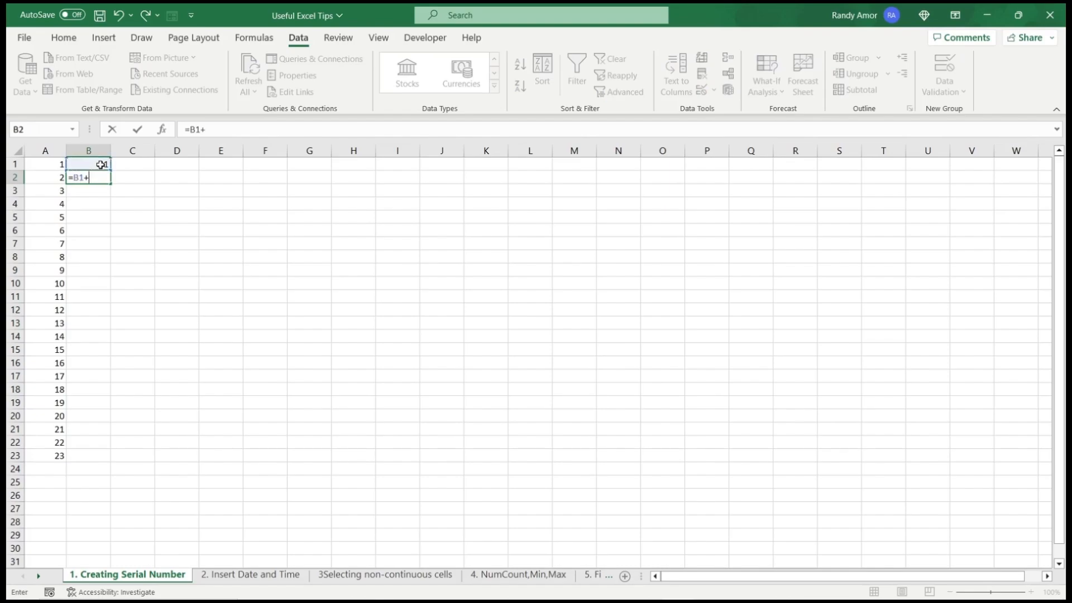
type("1")
key("Return")
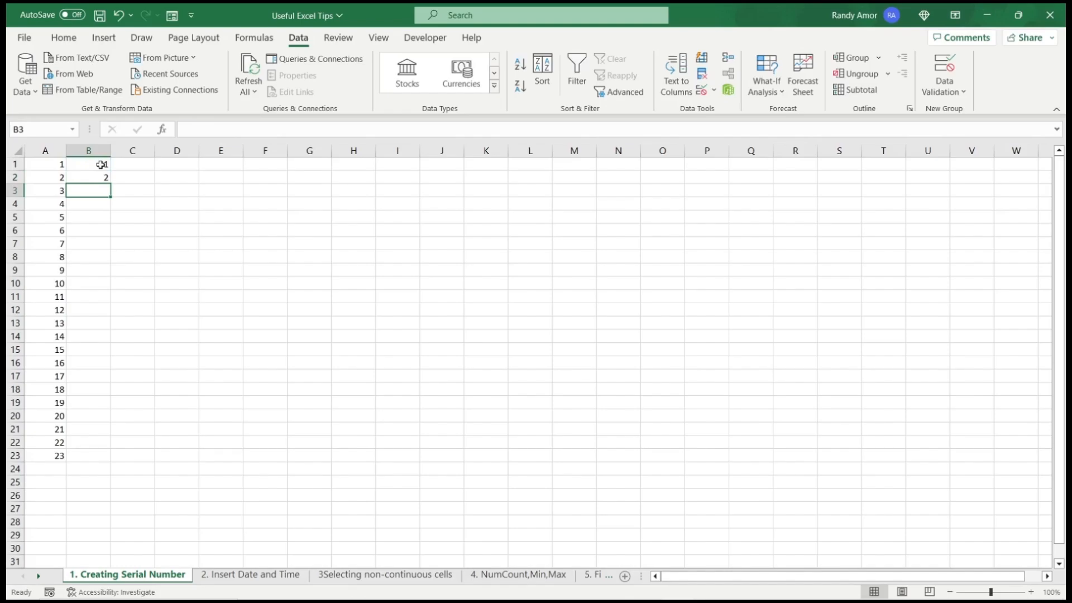
left_click(105, 177)
left_click_drag(110, 184, 106, 469)
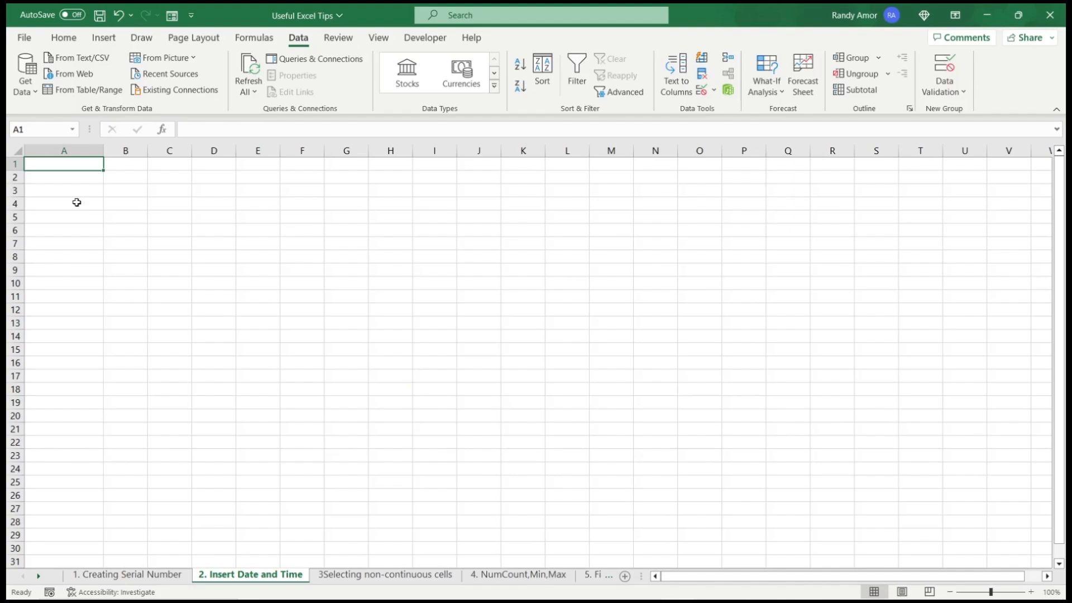
Step: Insert the current date in cell A1 with the formula =TODAY()
type("=")
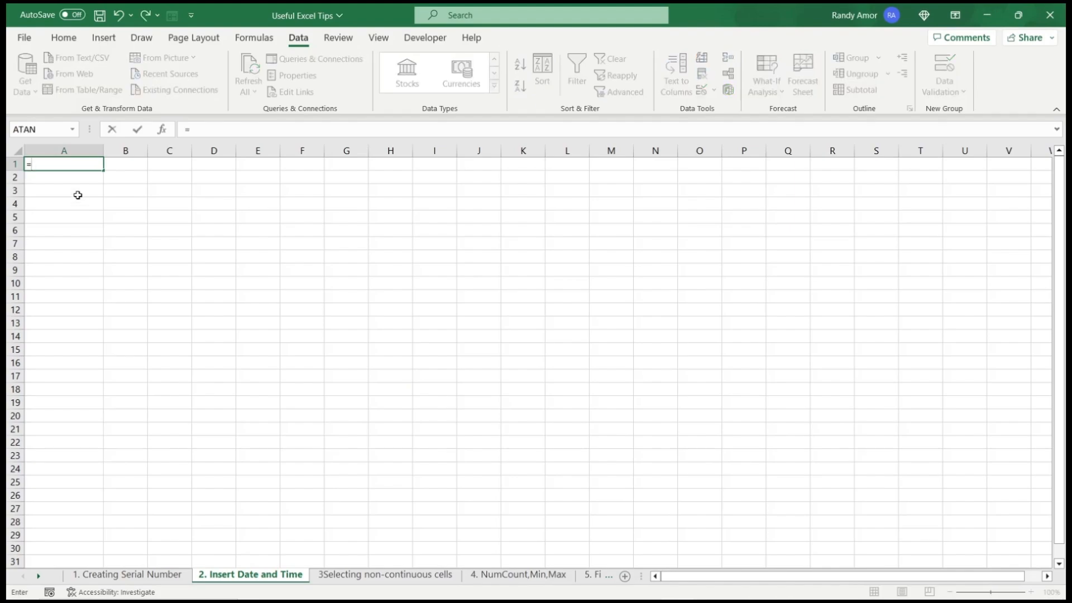
type("today")
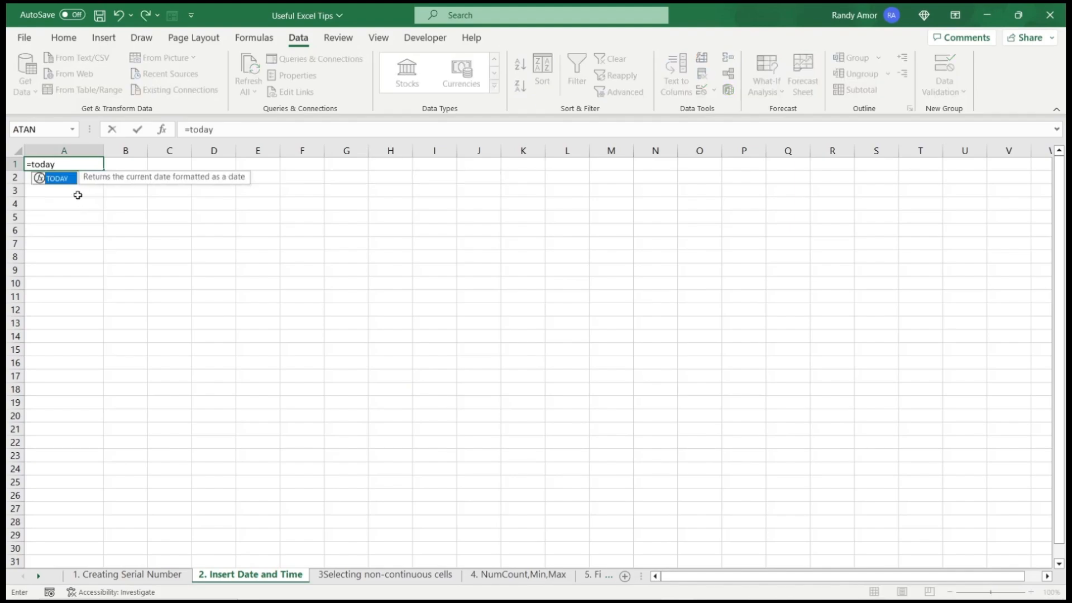
type("()")
key("Return")
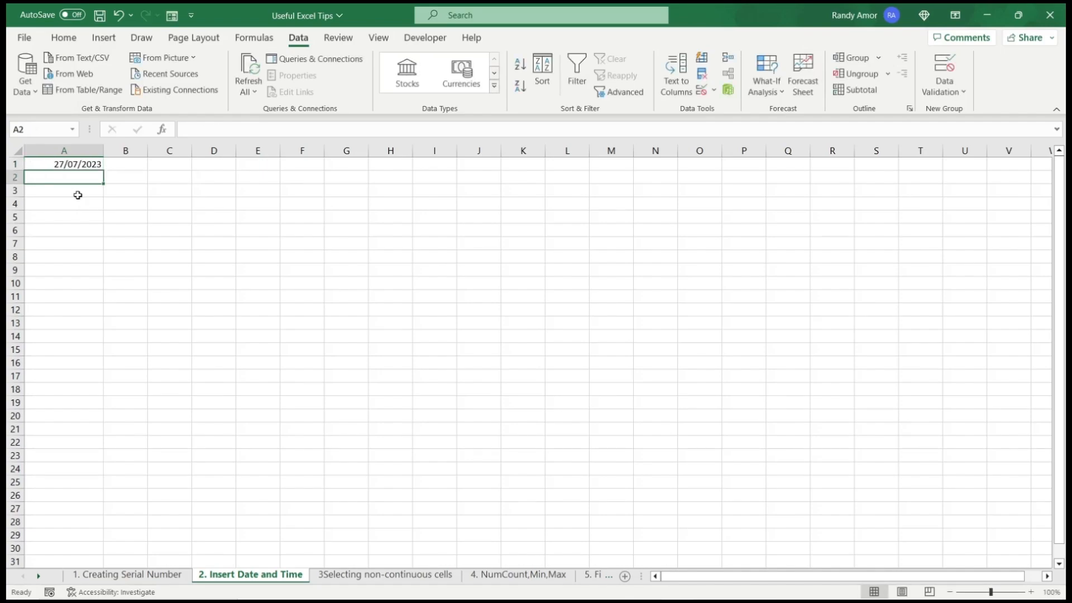
Step: Insert the current date and time in cell A2 with the formula =NOW()
type("=")
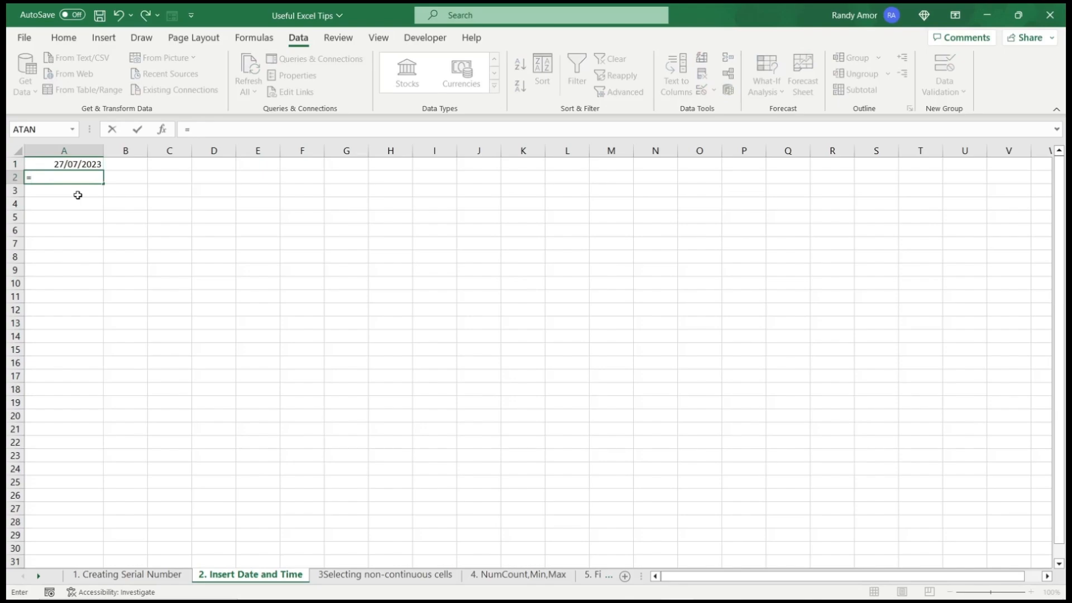
type("now")
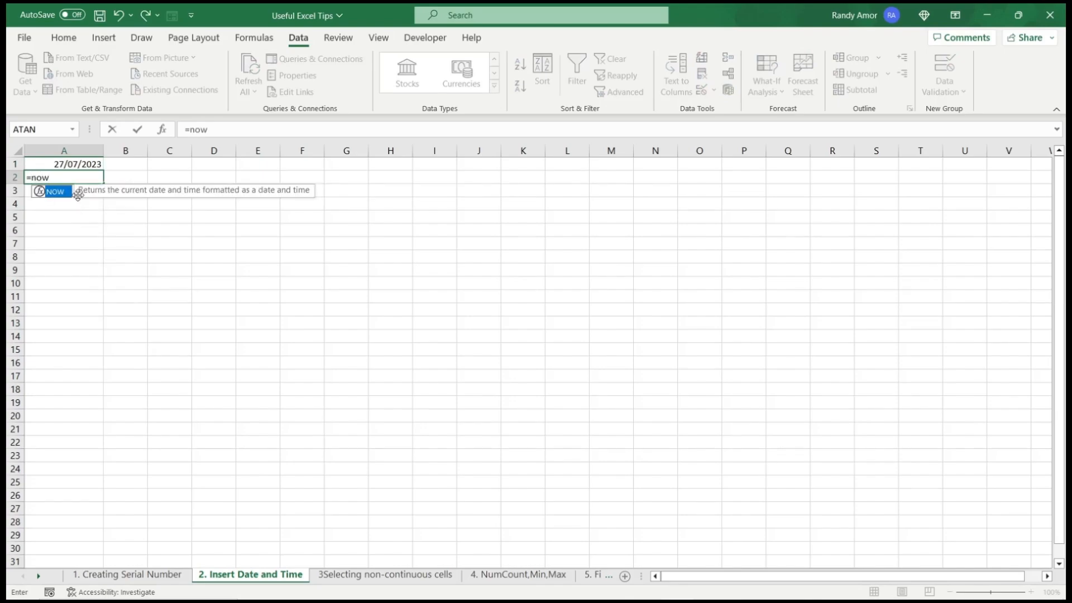
type("()")
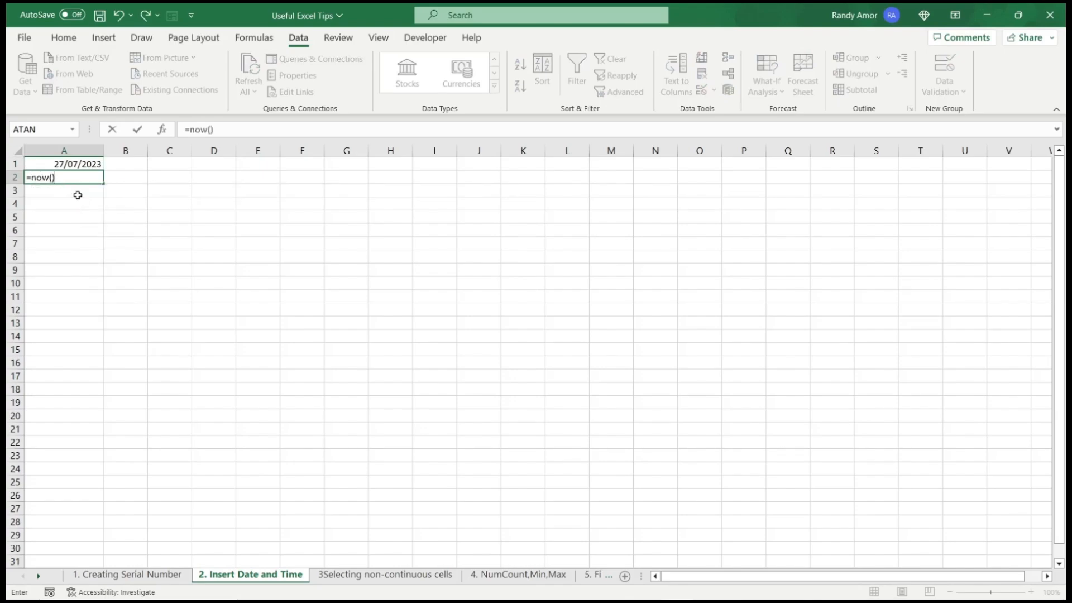
key("Return")
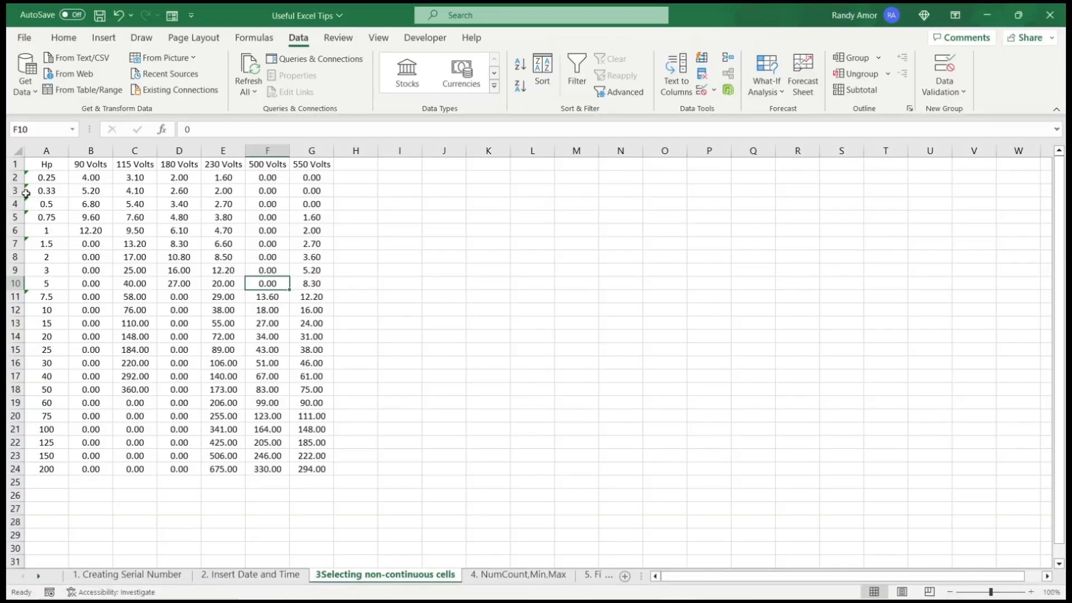
Step: Select the non-adjacent cells A2, C5, C9, E14, F10, F20, B21 and B16 together in the voltage table
left_click(51, 182)
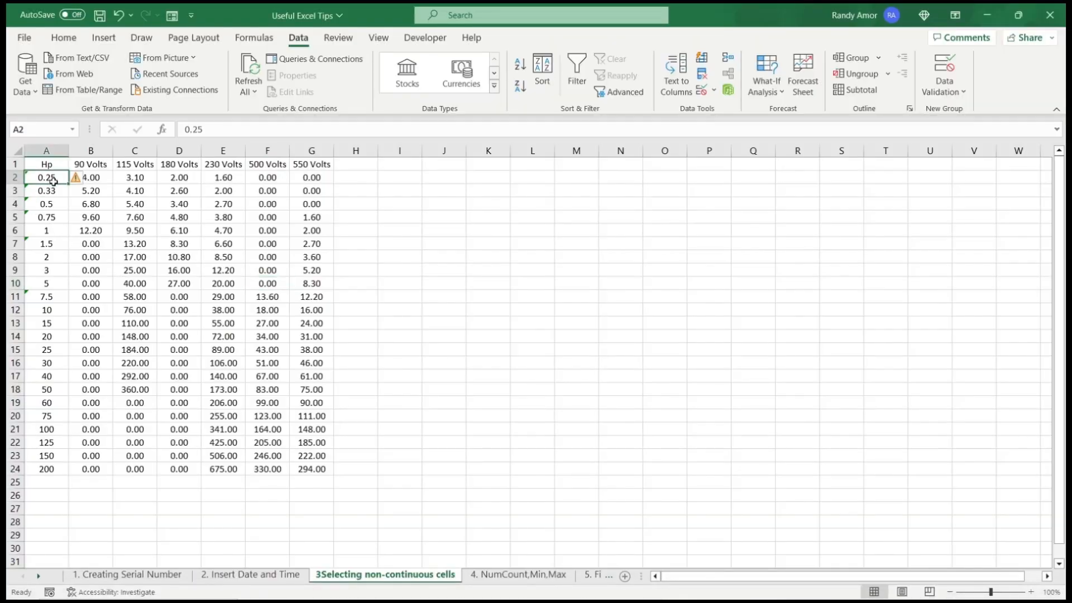
left_click(161, 257)
left_click(47, 180)
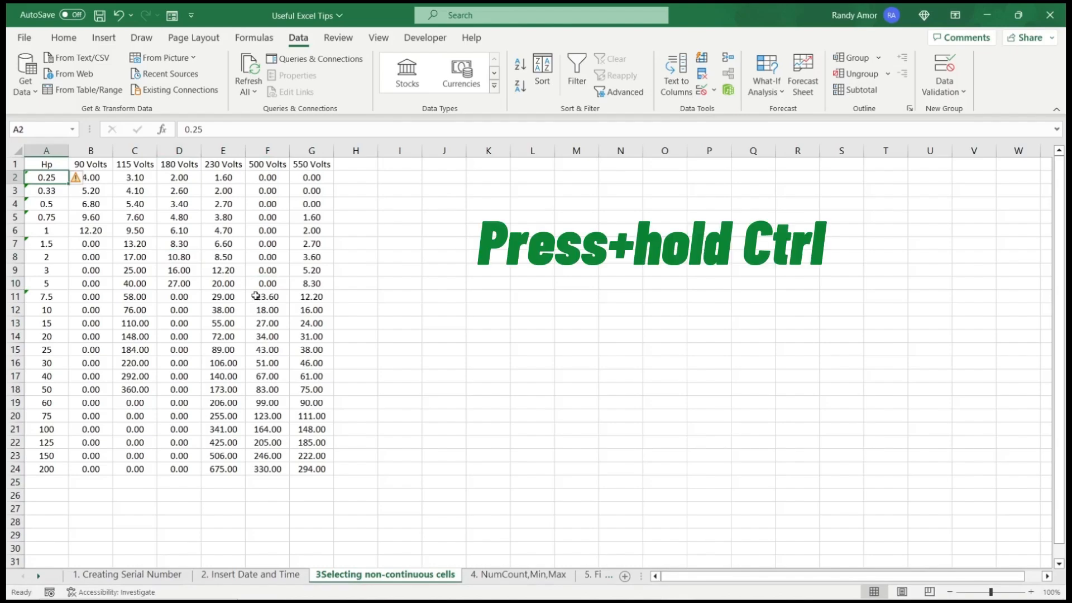
left_click(135, 218, "ctrl")
left_click(134, 273, "ctrl")
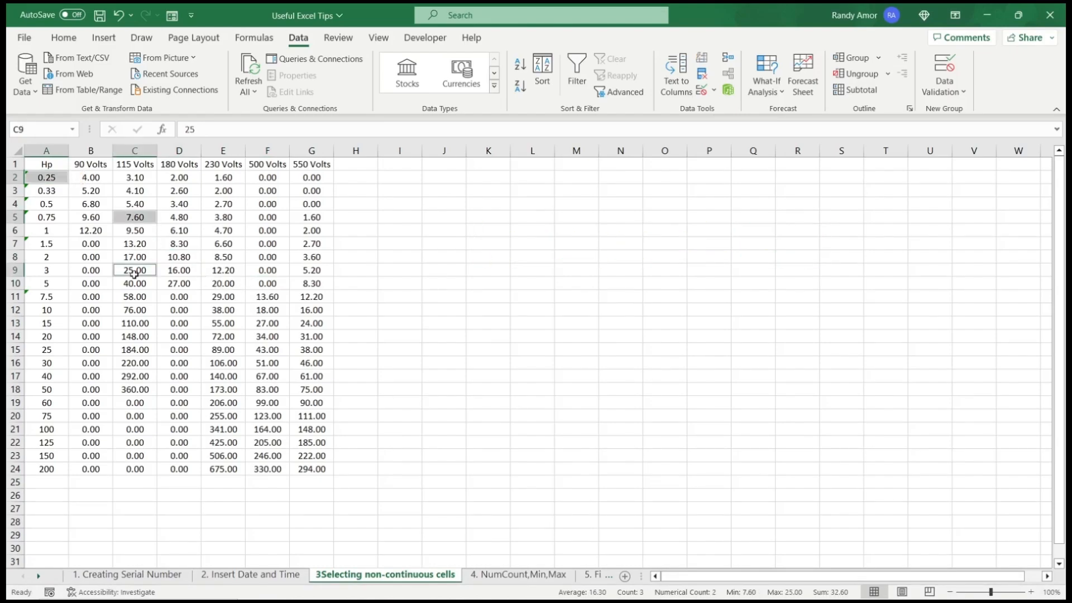
left_click(220, 337, "ctrl")
left_click(249, 284, "ctrl")
left_click(263, 413, "ctrl")
left_click(111, 427, "ctrl")
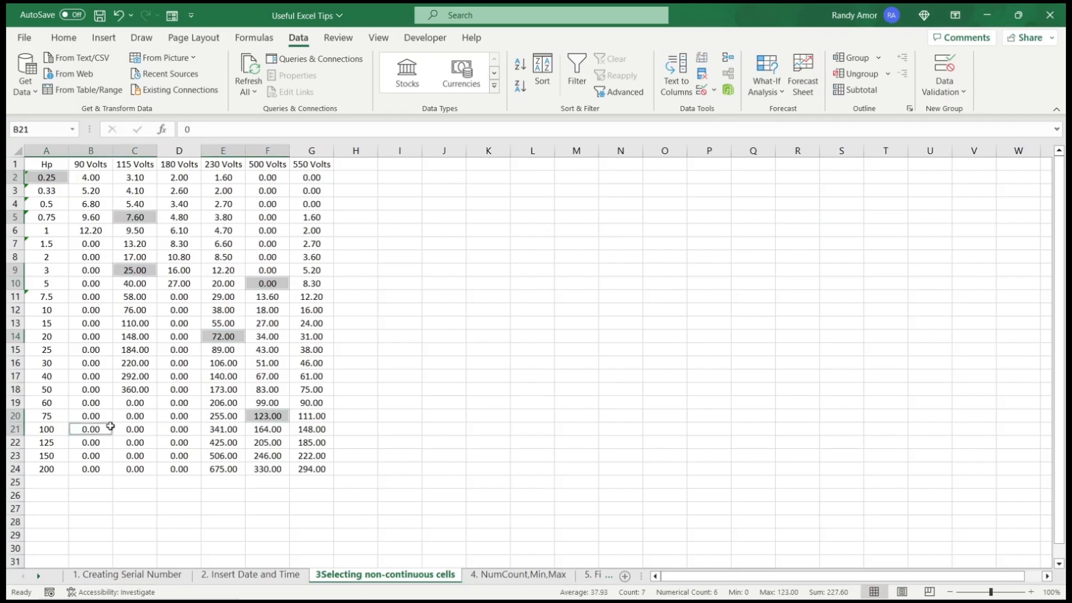
left_click(76, 363, "ctrl")
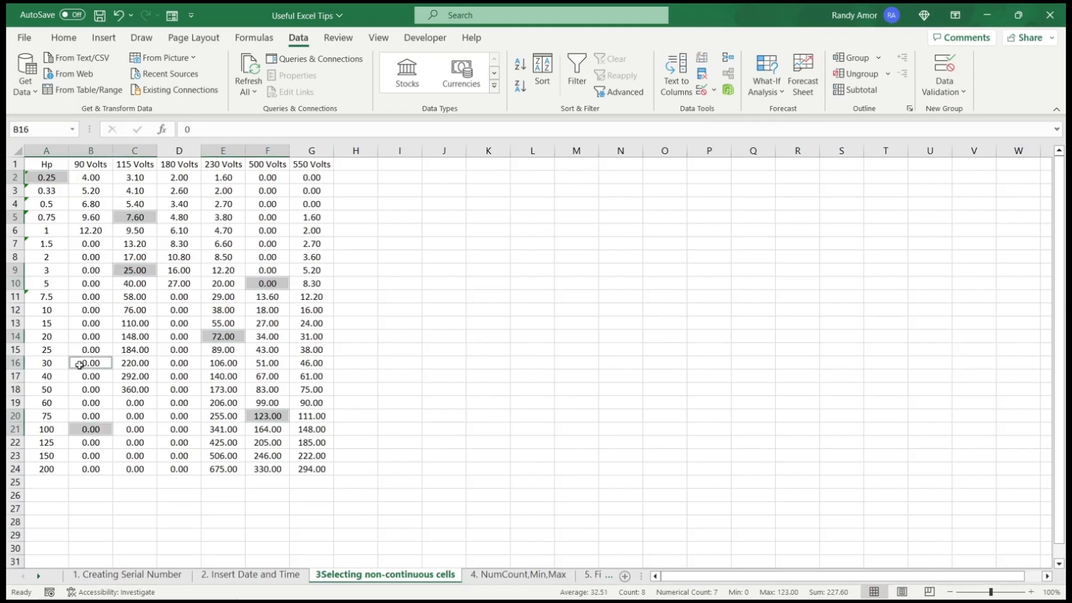
Step: Select C15 and, in Add or Remove Selection mode, add cells B8, E7, E15, E22, G12 and B20 to the selection
left_click(133, 351)
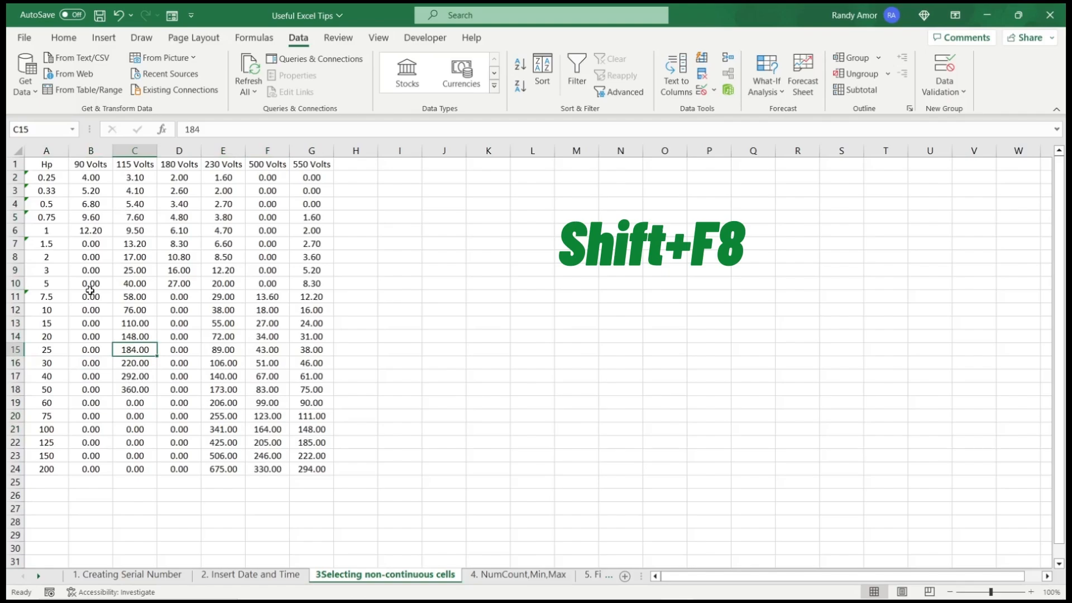
key("shift+F8")
left_click(88, 258)
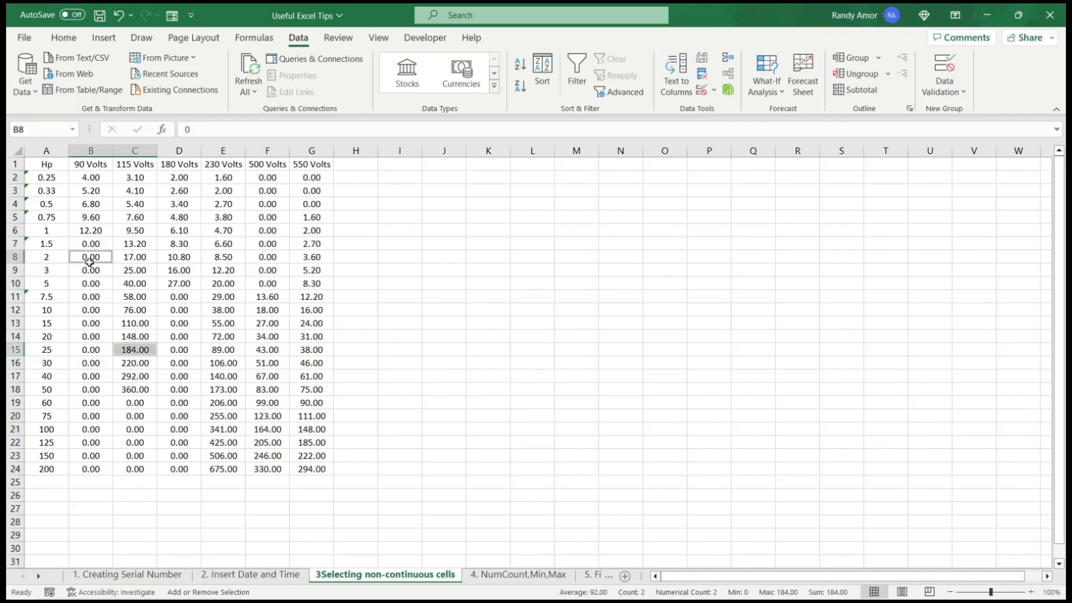
left_click(206, 246)
left_click(240, 346)
left_click(231, 443)
left_click(294, 312)
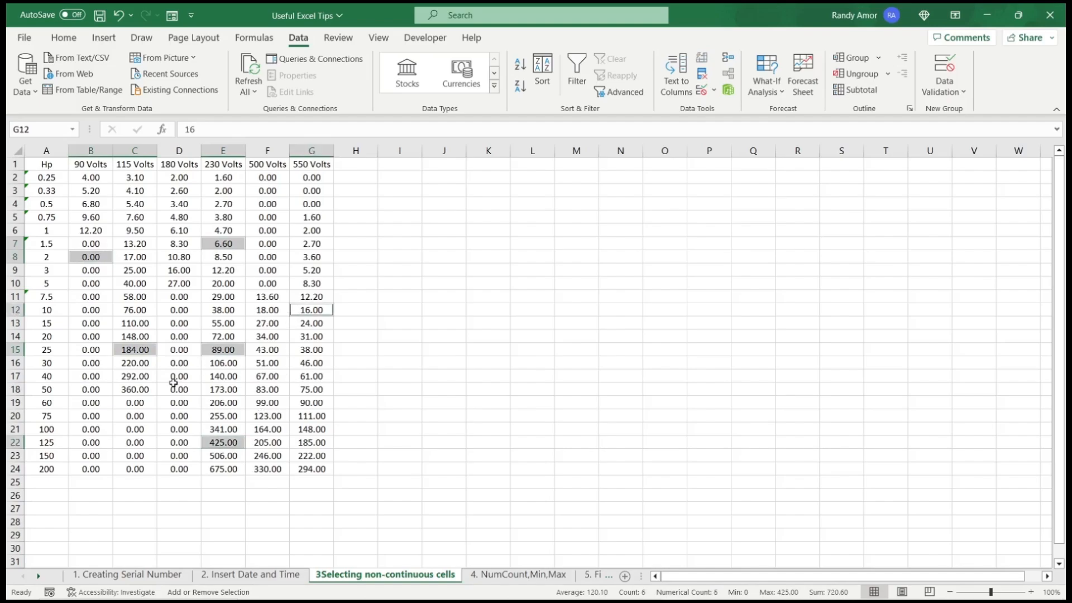
left_click(90, 418)
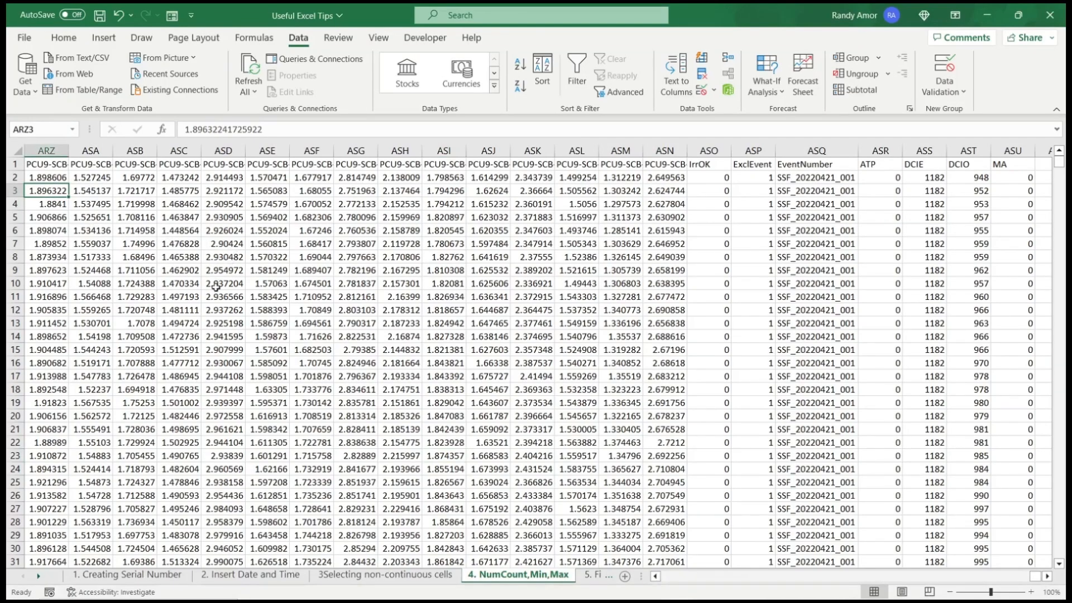
Step: Select column ASD and add Numerical Count, Minimum and Maximum to the status bar statistics
left_click(224, 150)
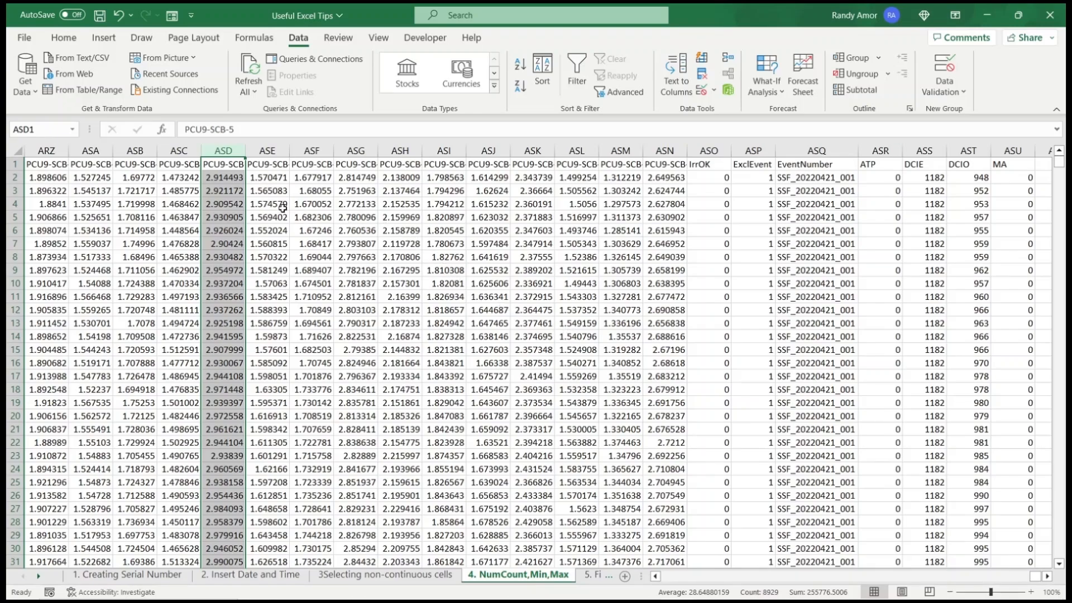
right_click(606, 592)
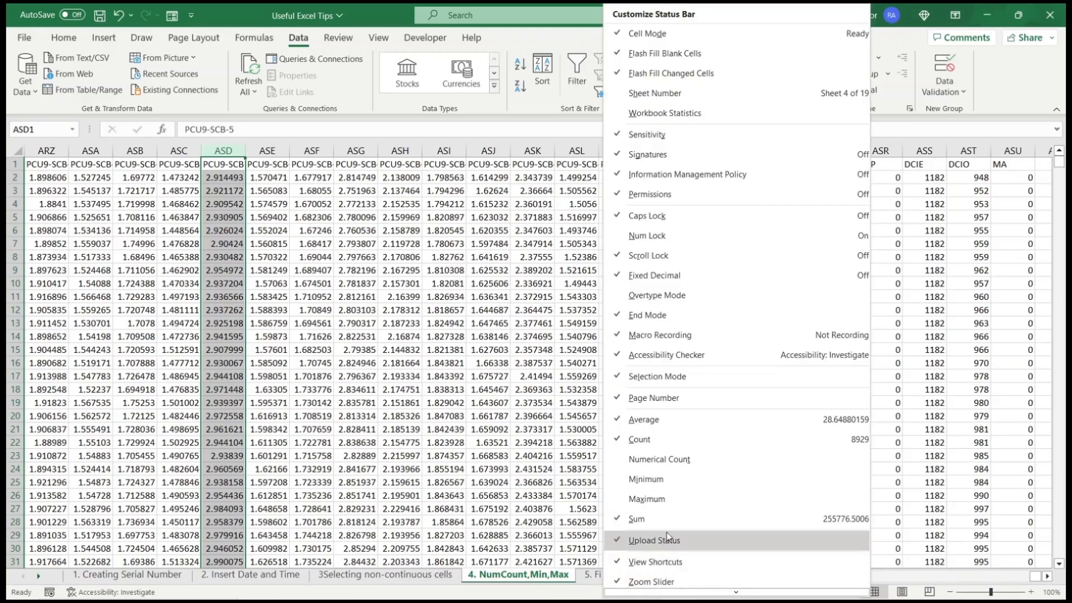
left_click(659, 460)
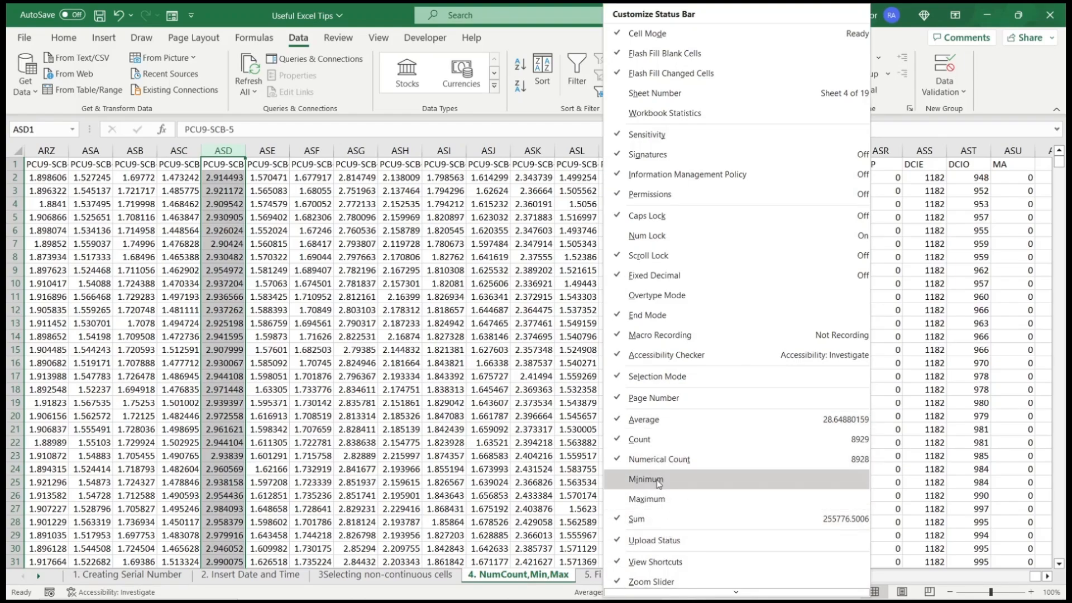
left_click(659, 478)
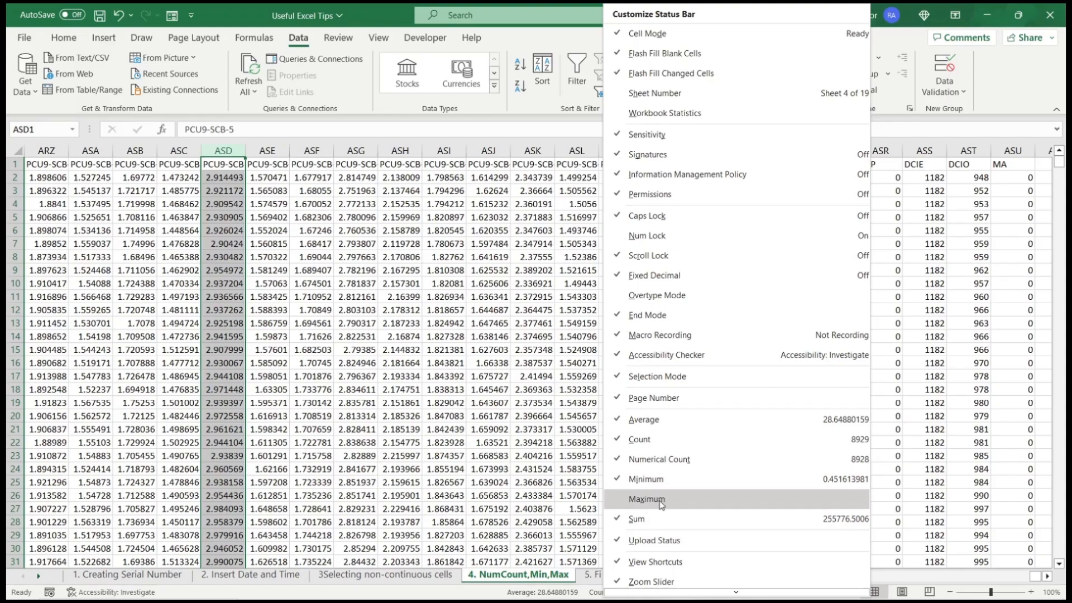
left_click(661, 504)
key("Escape")
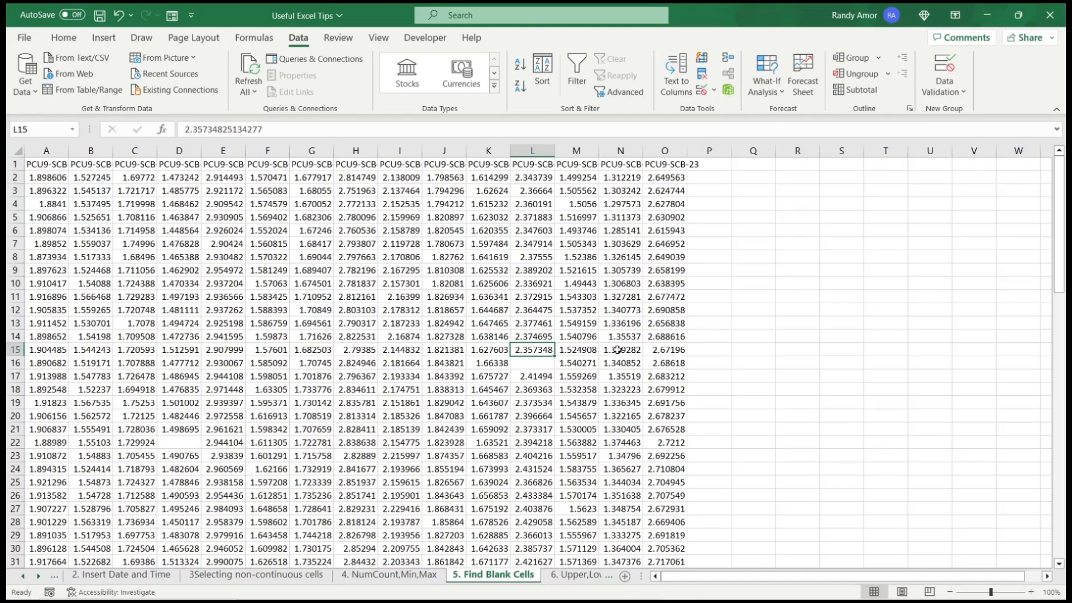
Step: Select the whole PCU9-SCB data range and use Go To Special to select all of its blank cells
scroll(609, 335, "down", 5)
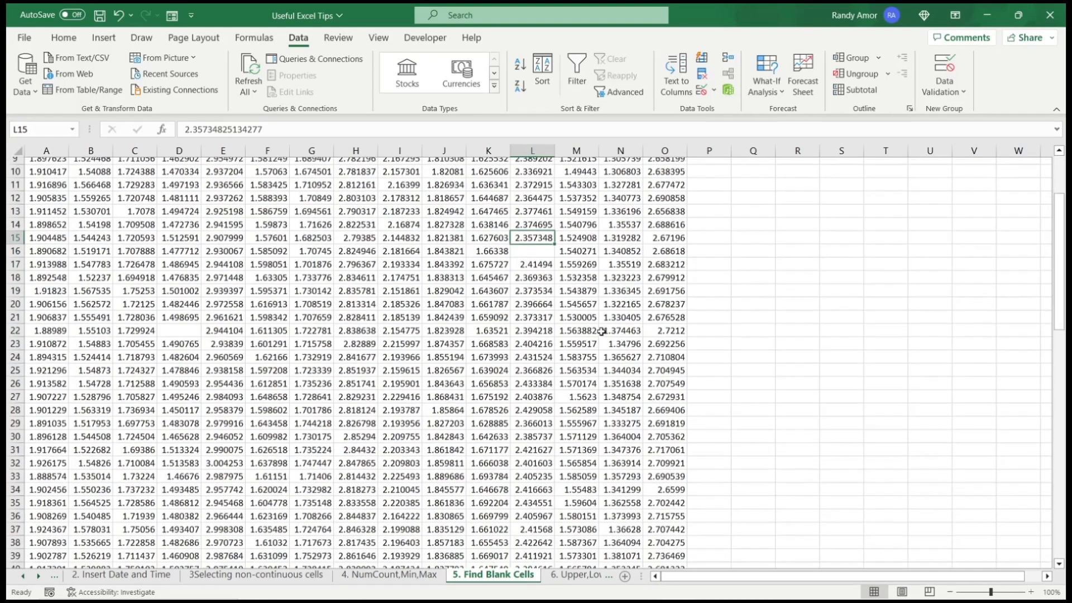
scroll(601, 332, "down", 5)
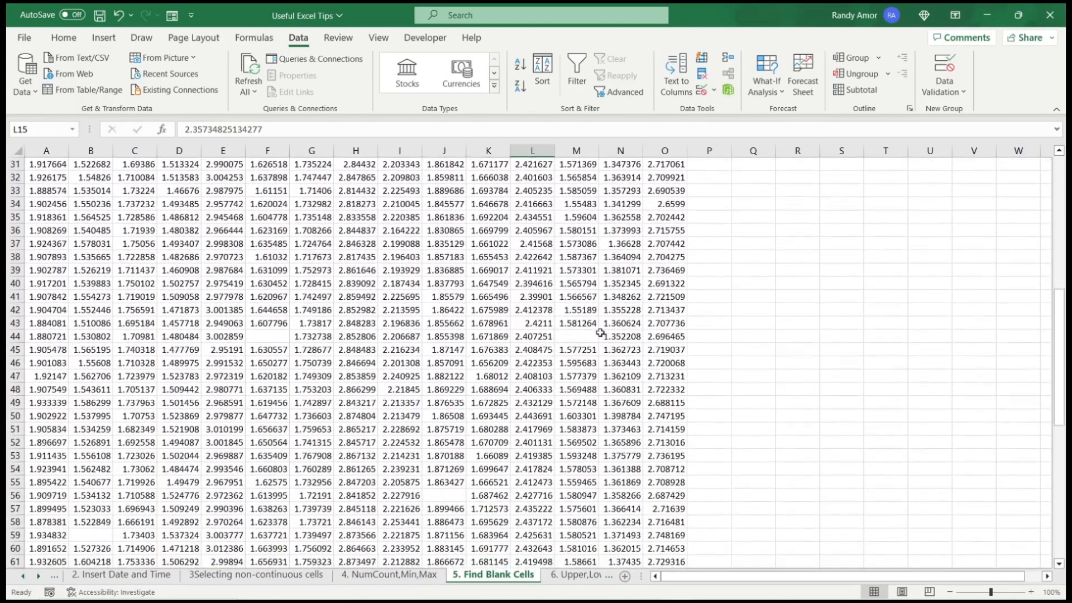
scroll(600, 333, "up", 5)
scroll(600, 333, "up", 5)
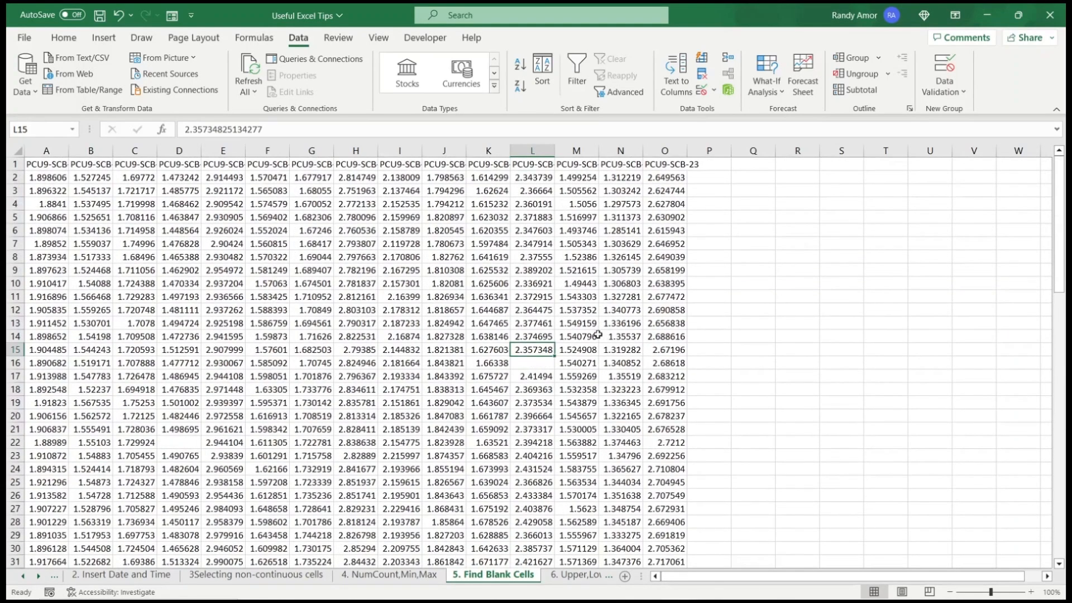
left_click(104, 281)
key("ctrl+a")
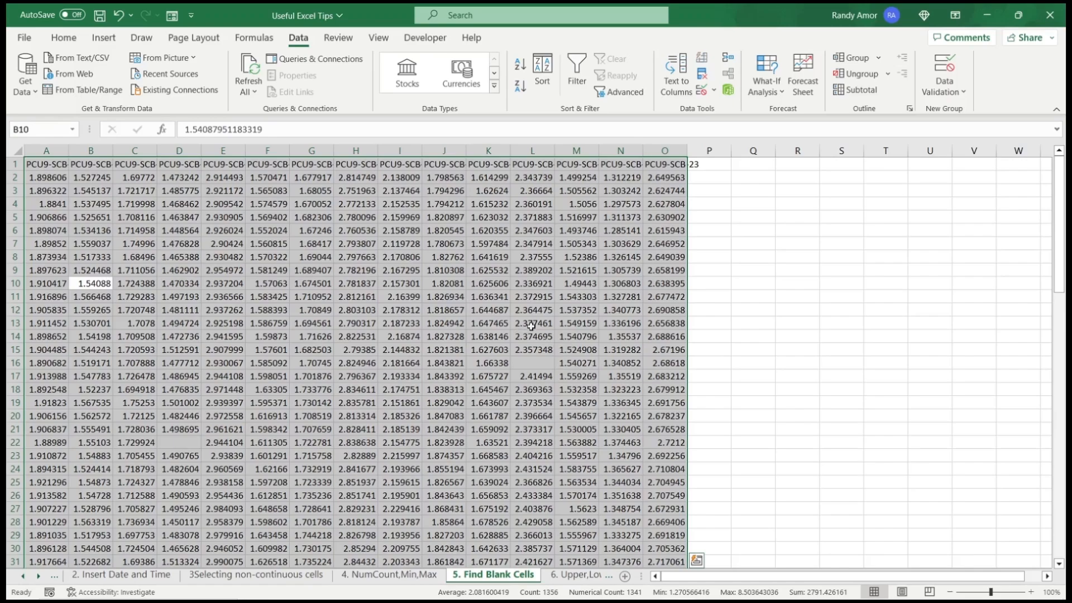
left_click(63, 38)
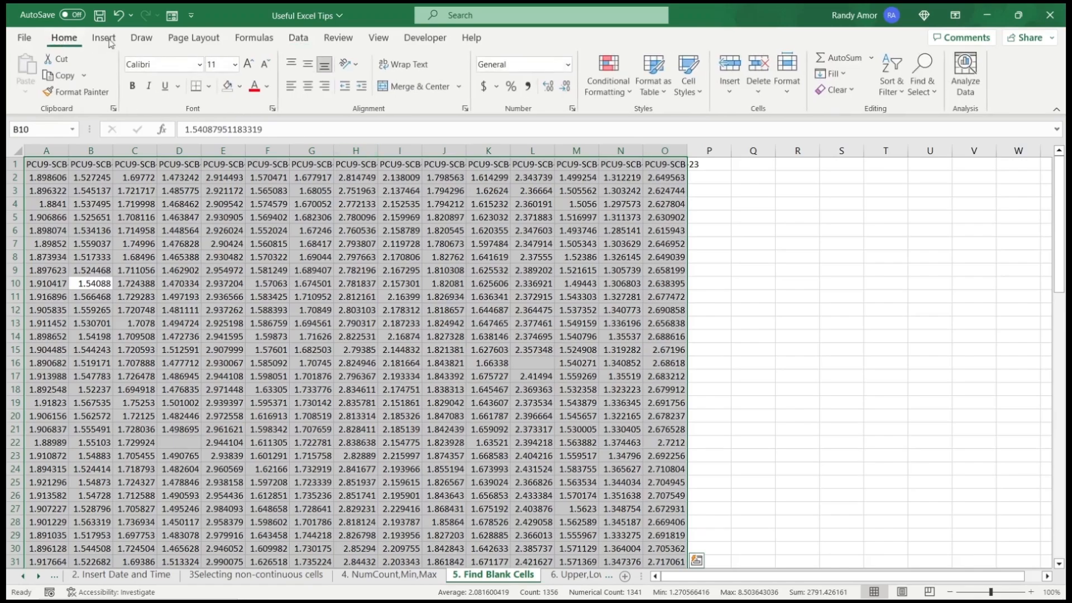
left_click(935, 91)
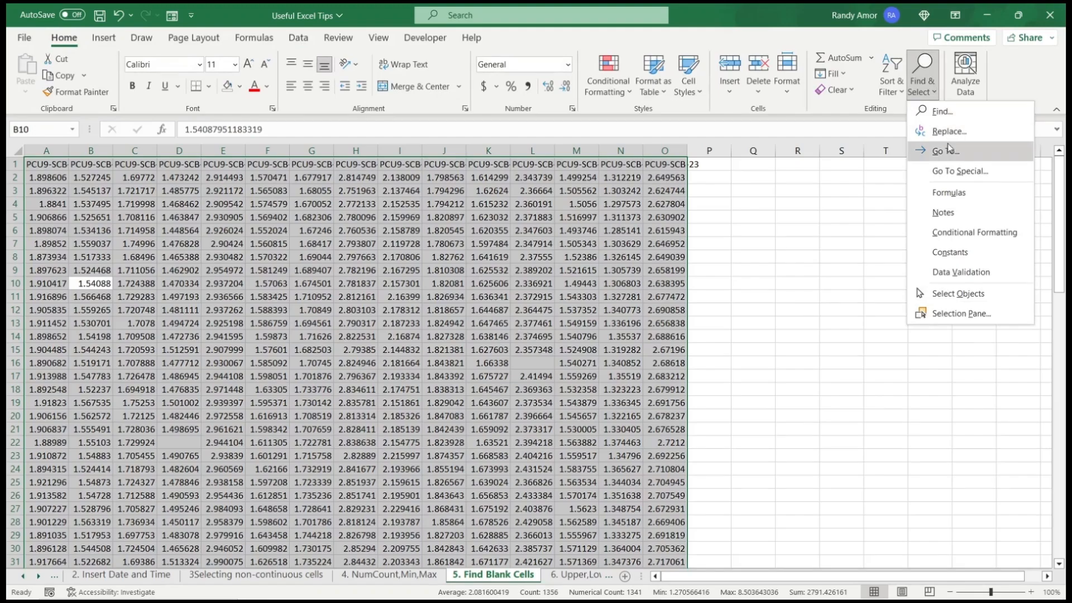
left_click(959, 170)
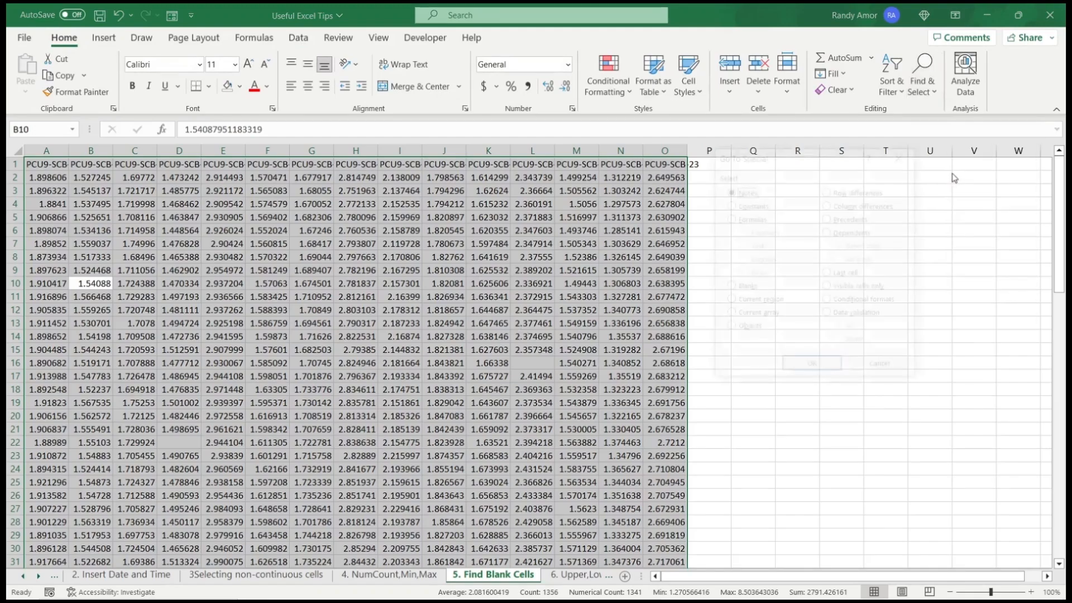
left_click(740, 288)
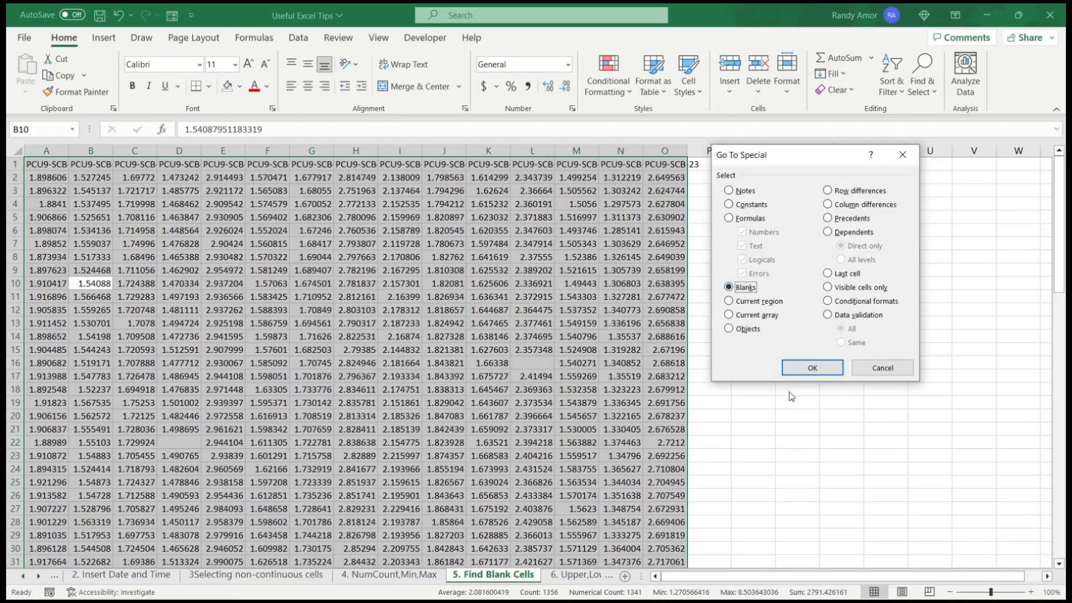
left_click(810, 368)
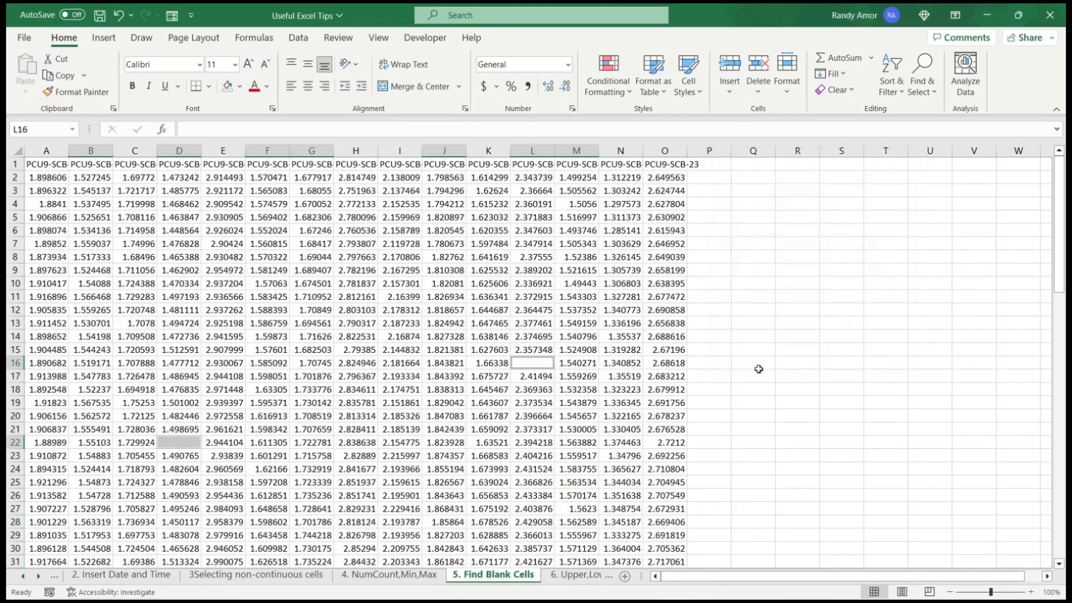
Step: Fill the selected blank cells with yellow and look through the whole data range for the highlighted cells
left_click(239, 87)
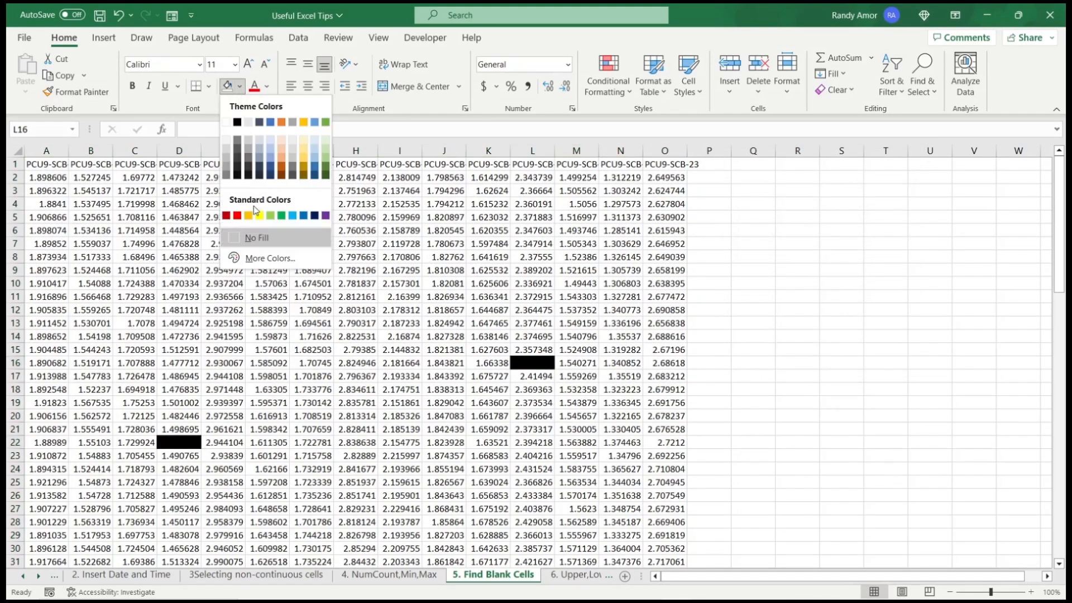
left_click(263, 216)
left_click(393, 324)
scroll(400, 355, "down", 10)
scroll(401, 355, "down", 15)
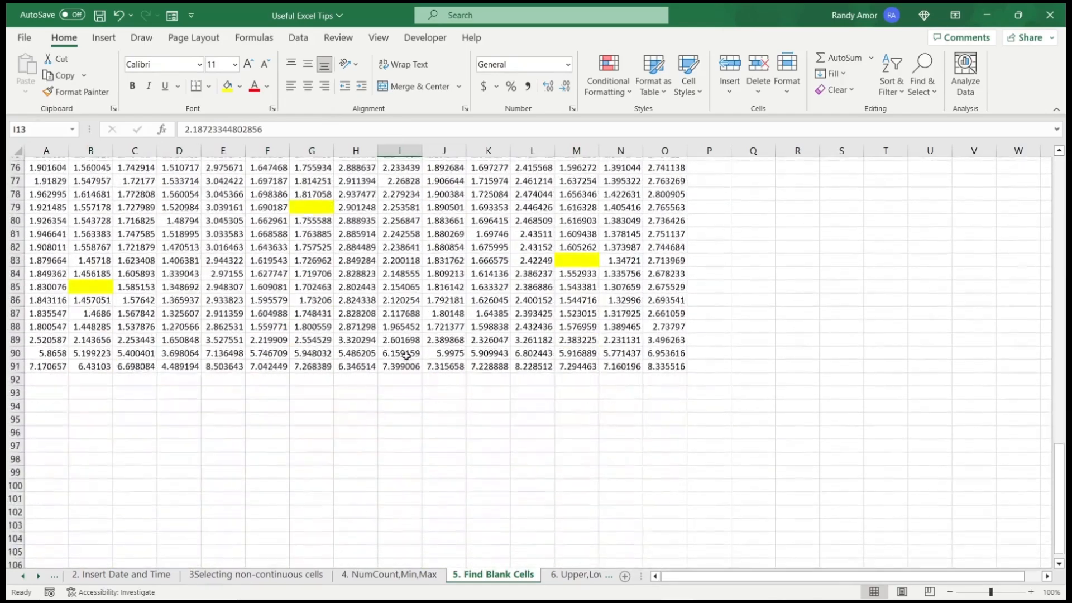
scroll(413, 366, "up", 20)
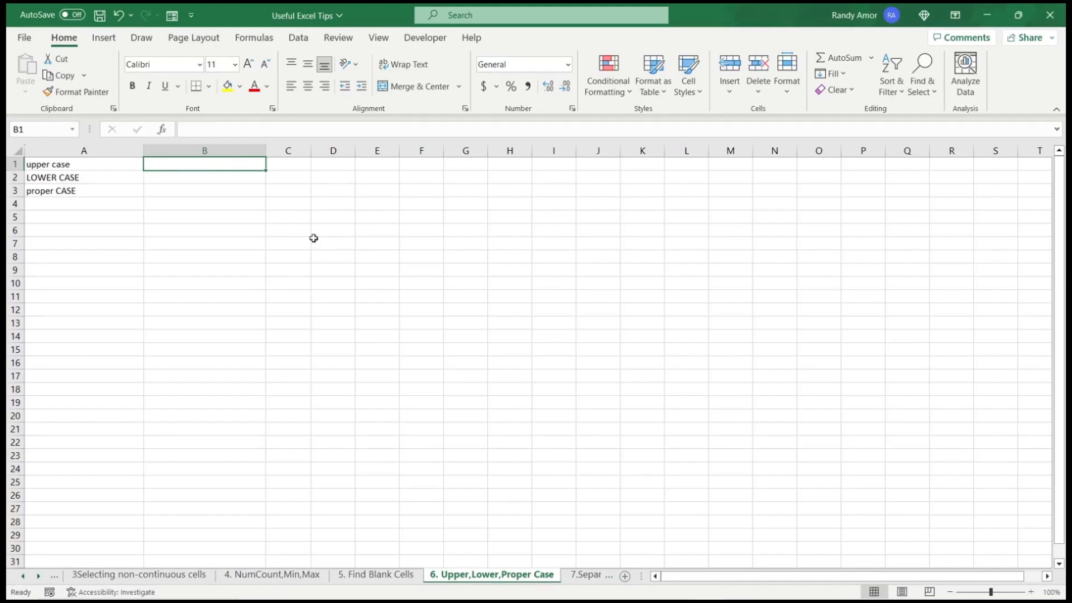
Step: Enter the formula =upper(A1) in B1 to convert the text in A1 to upper case
type("=upper")
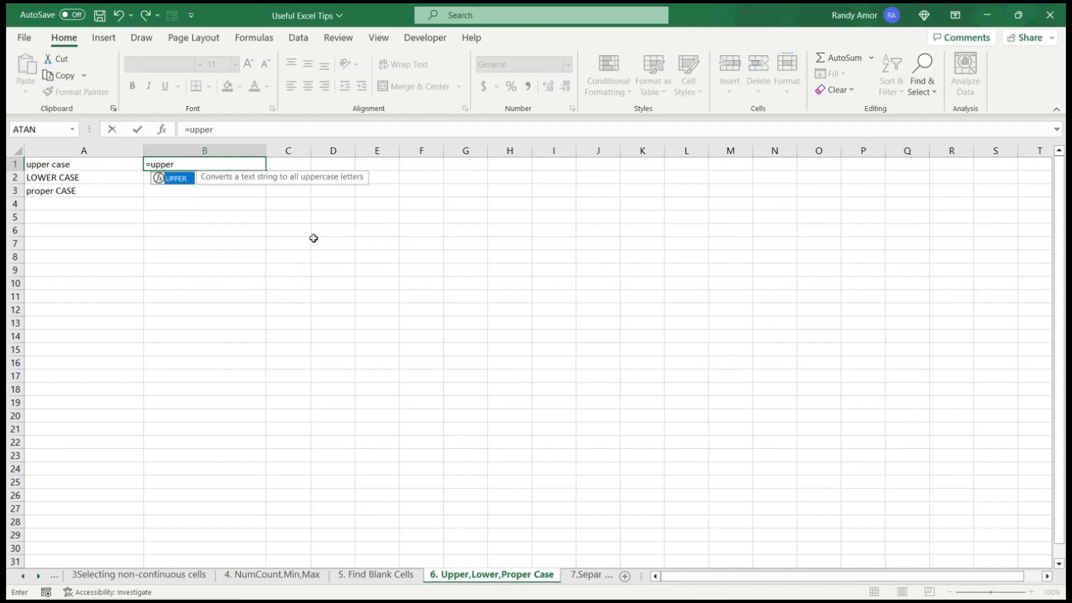
type("(")
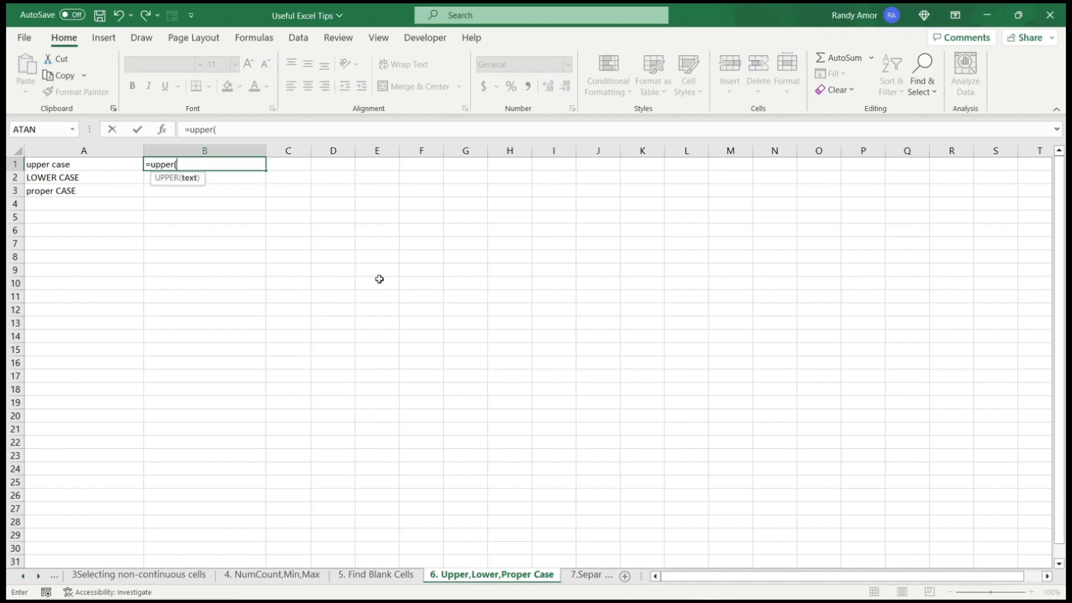
left_click(107, 163)
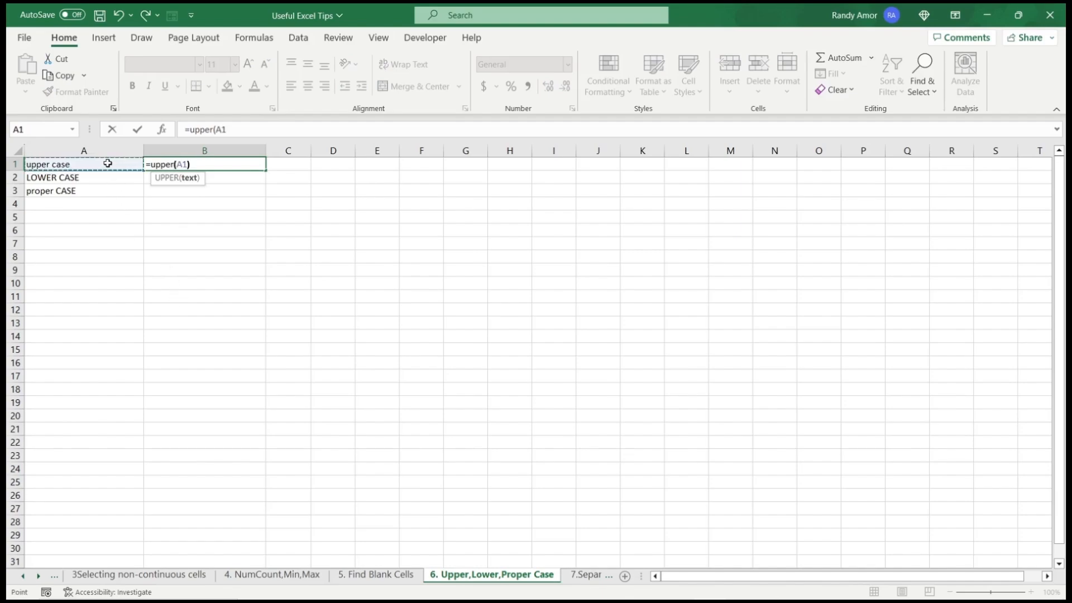
type(")")
key("Return")
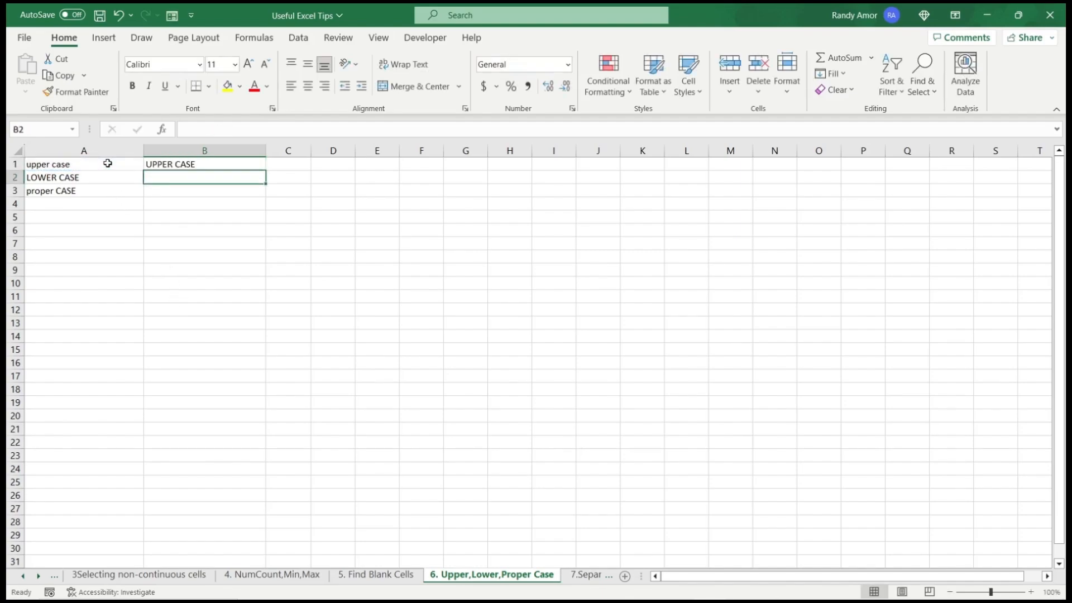
Step: Enter the formula =lower(A2) in B2 to convert the text in A2 to lower case
type("=lower")
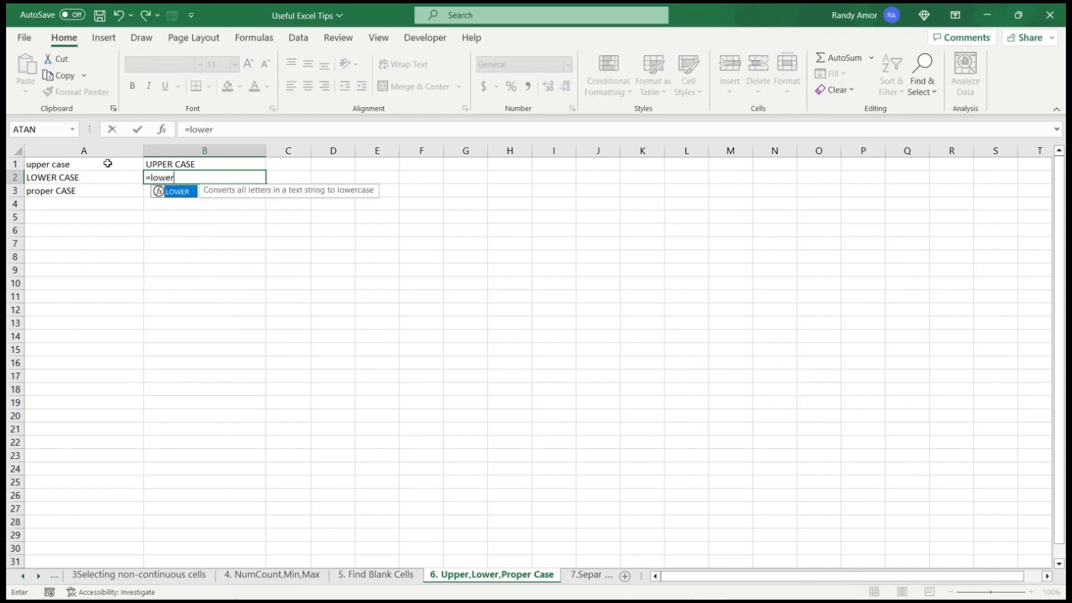
type("(")
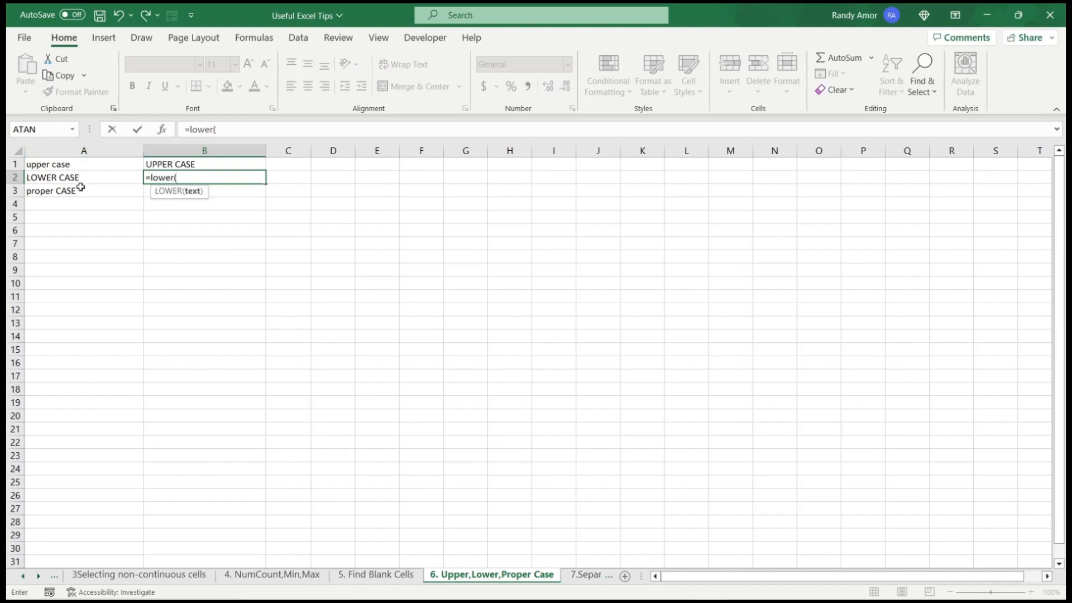
left_click(86, 176)
type(")")
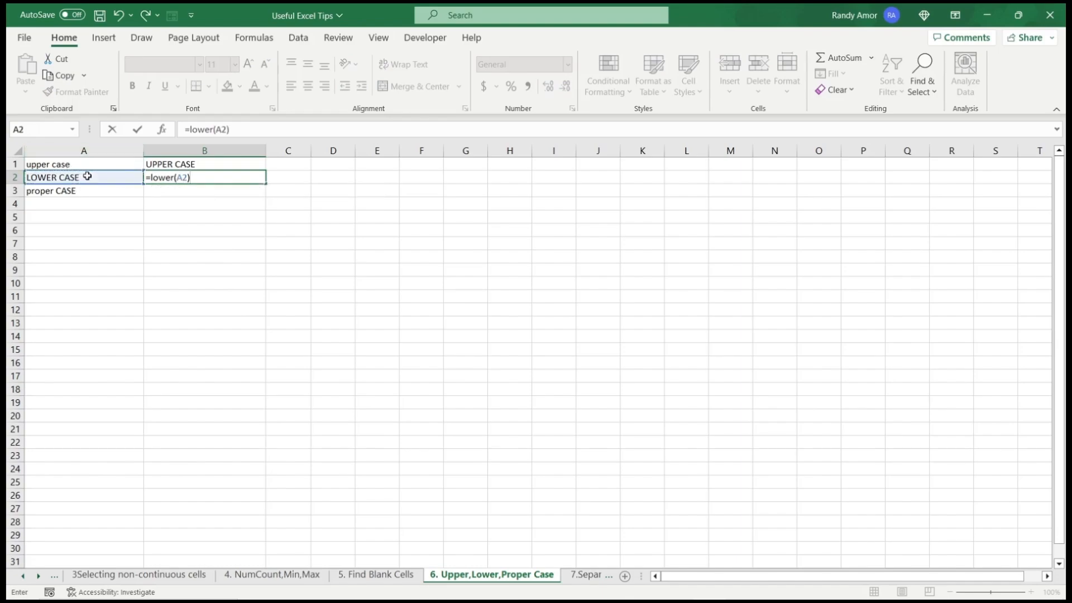
key("Return")
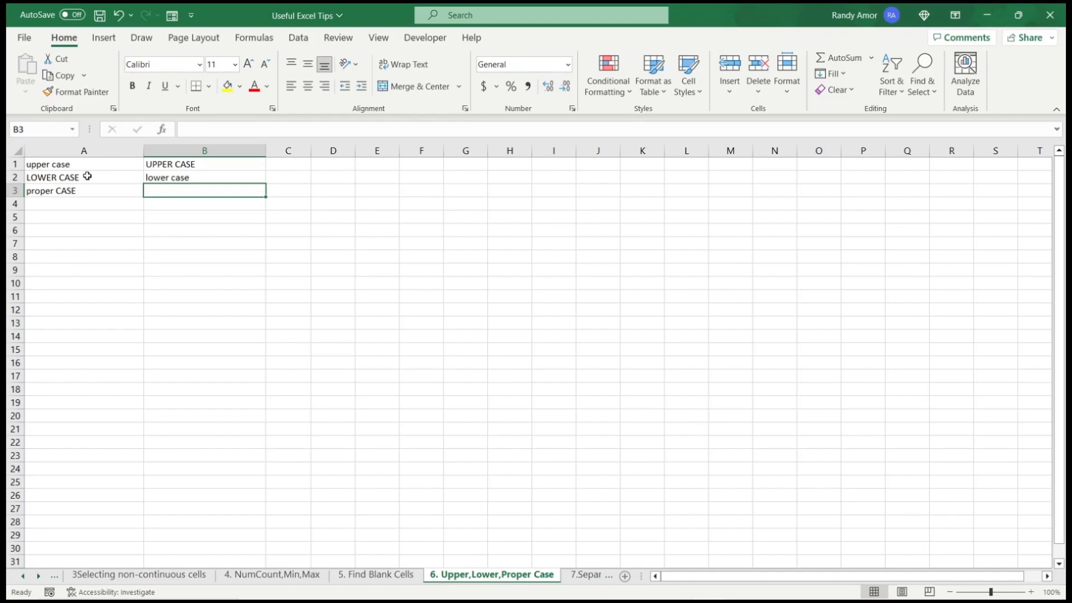
Step: Enter the formula =proper(A3) in B3 to convert the text in A3 to proper case
type("=")
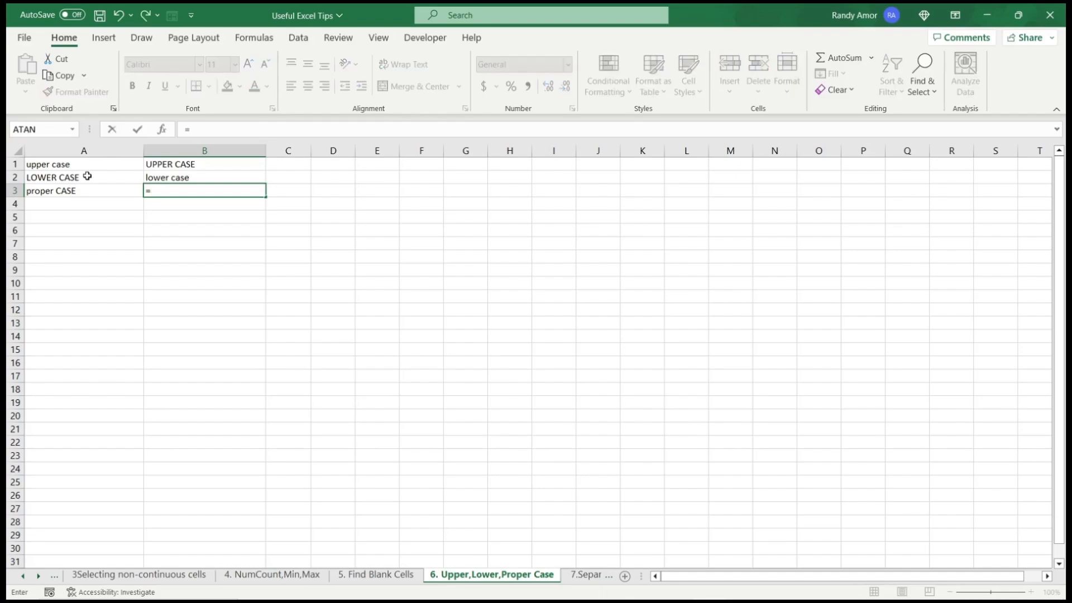
type("proper")
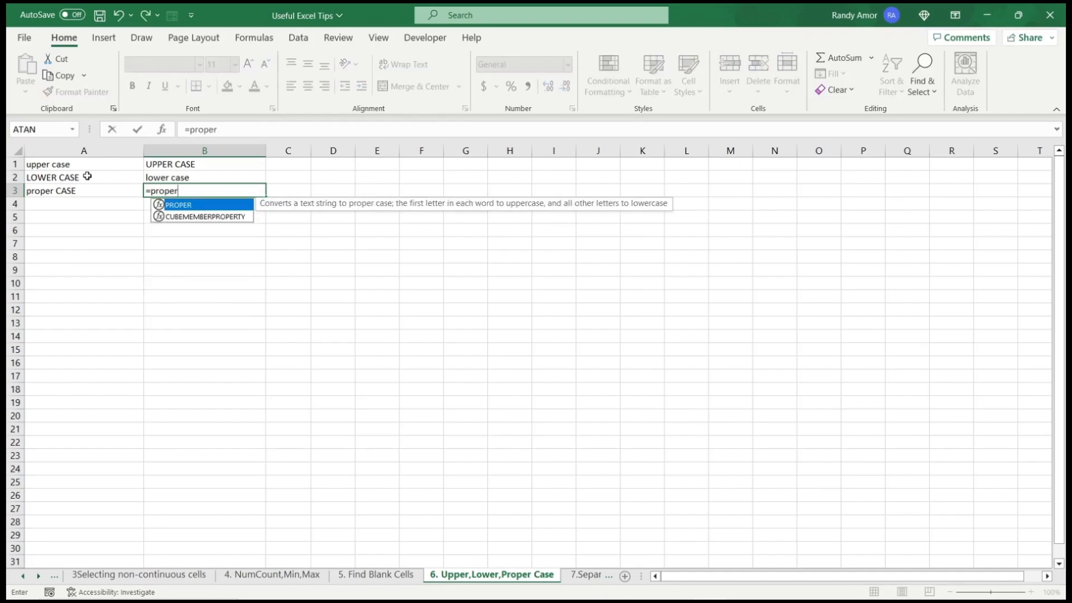
type("(")
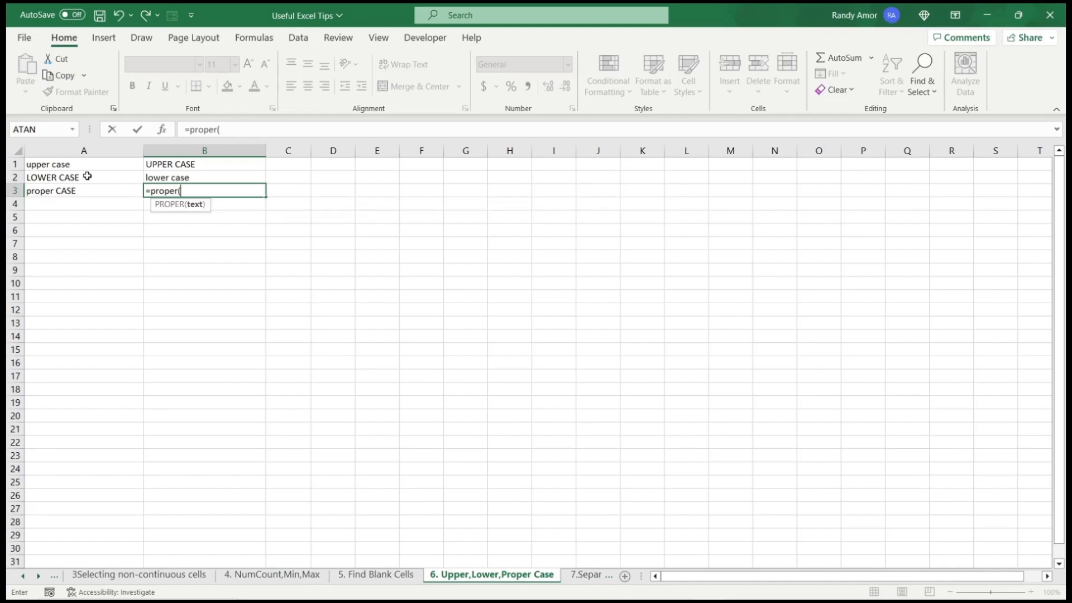
key("Left")
type(")")
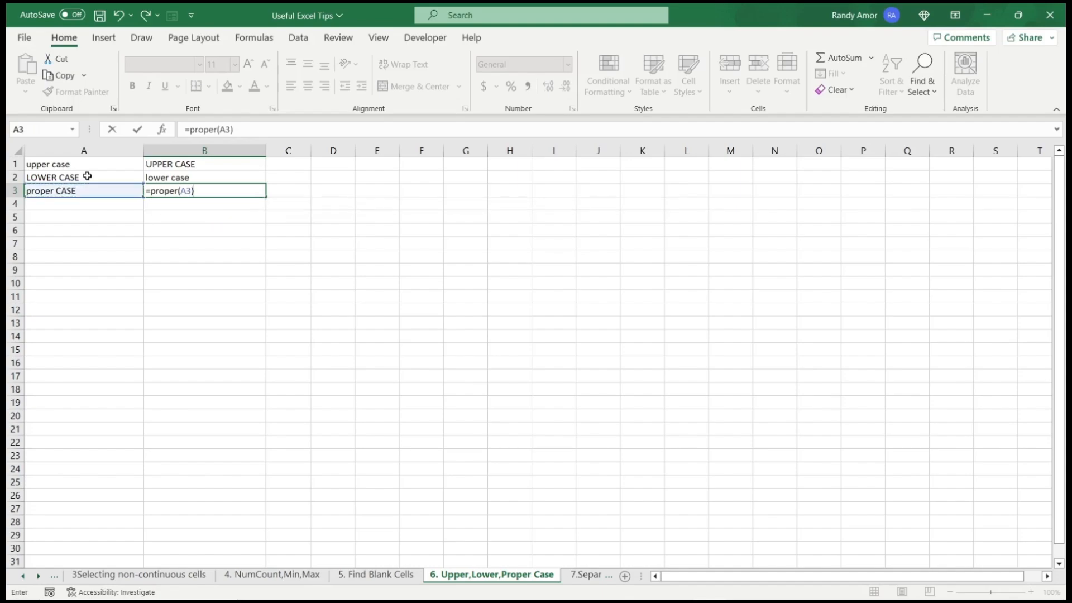
key("Return")
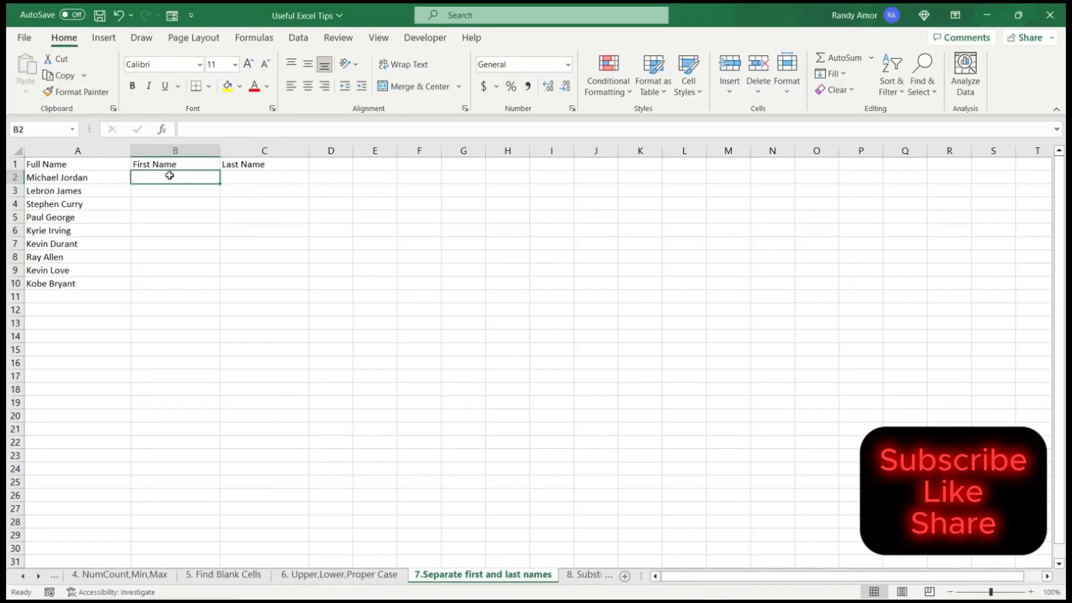
Step: Copy the first name from the full name in A2 into B2 and the last name into C2
double_click(59, 177)
left_click_drag(59, 177, 26, 177)
key("ctrl+c")
double_click(170, 177)
key("ctrl+c")
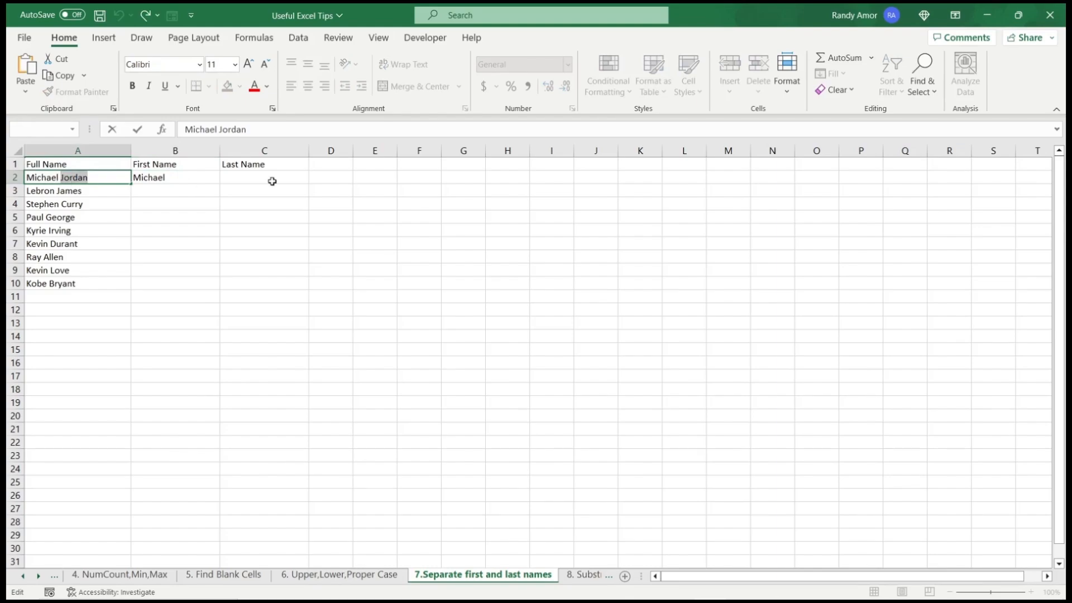
double_click(272, 182)
key("ctrl+v")
Step: Copy the first name from the full name in A3 into B3 and the last name into C3
double_click(55, 191)
mouse_move(55, 191)
left_mouse_down()
mouse_move(26, 191)
mouse_move(56, 191)
left_mouse_up()
key("ctrl+c")
double_click(165, 190)
key("ctrl+v")
double_click(82, 191)
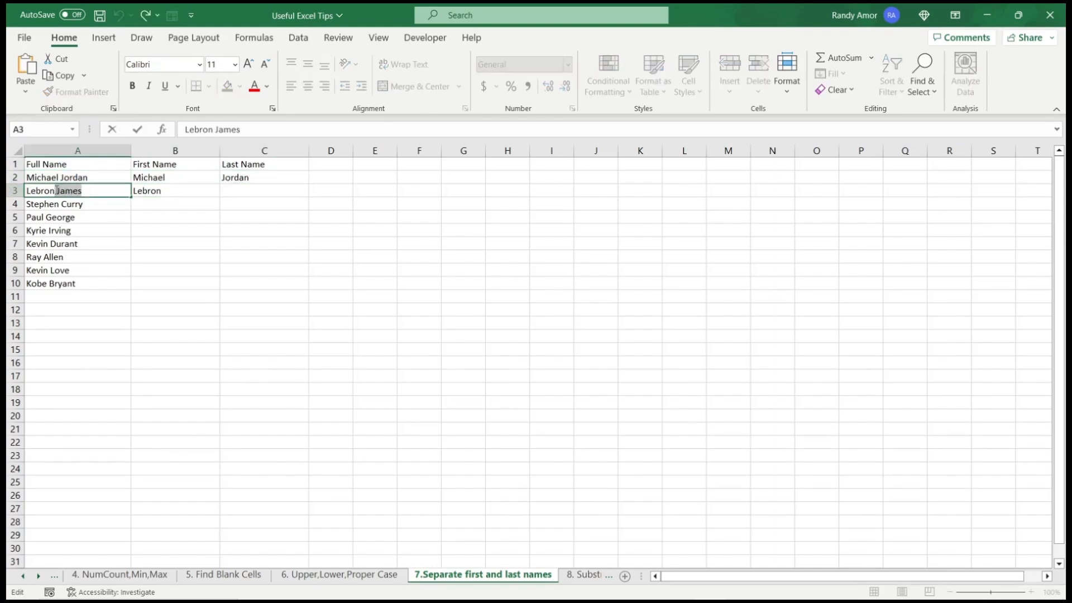
key("ctrl+c")
double_click(232, 191)
key("ctrl+v")
left_click(263, 243)
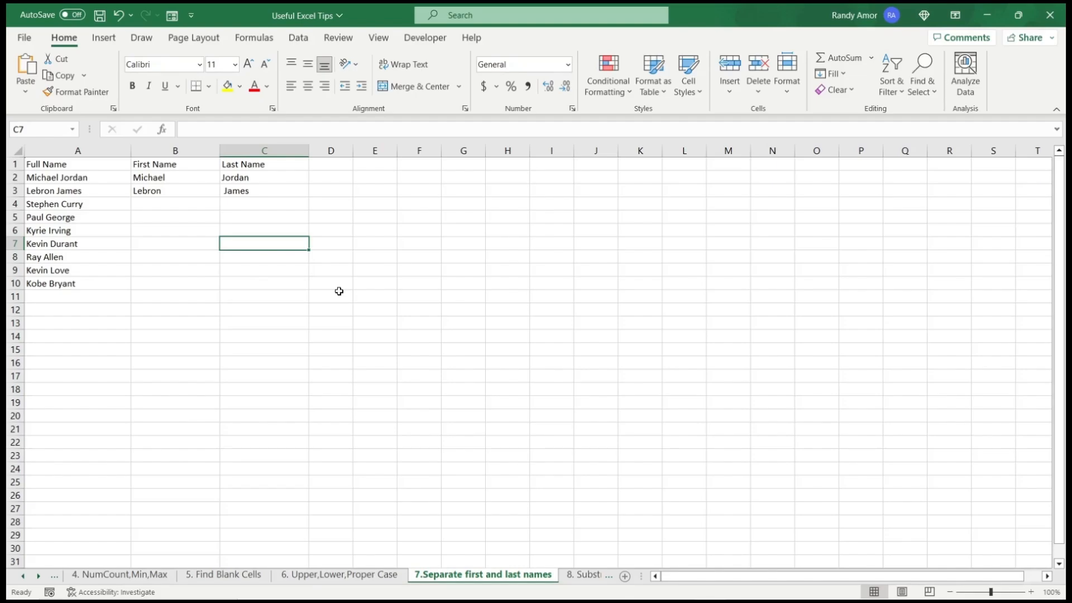
Step: Clear the manually copied first and last names from B3:C3
left_click(294, 297)
left_click(173, 192)
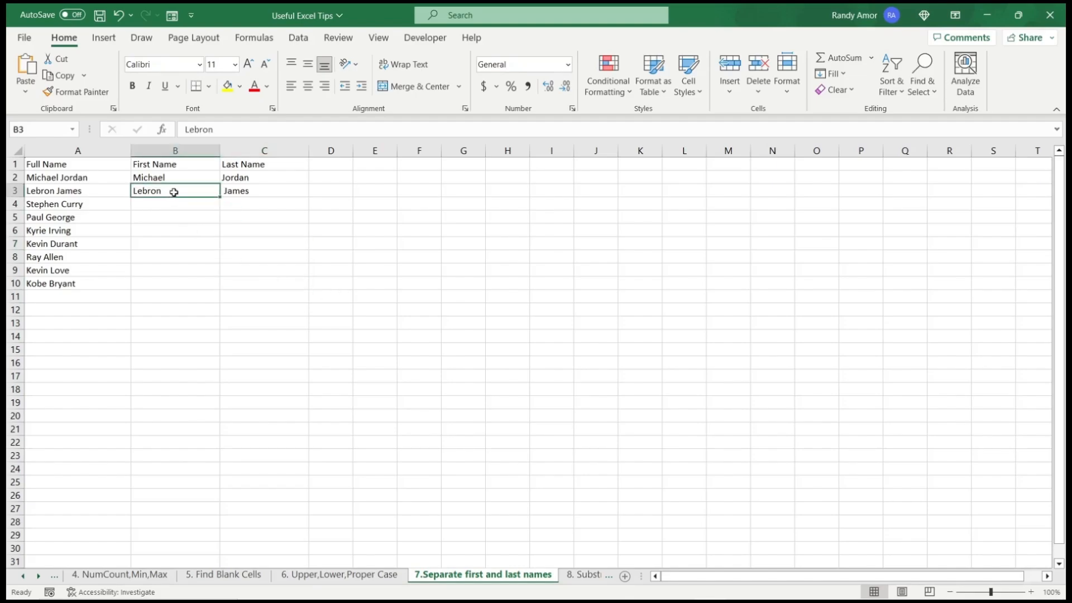
left_click_drag(174, 193, 226, 192)
key("Delete")
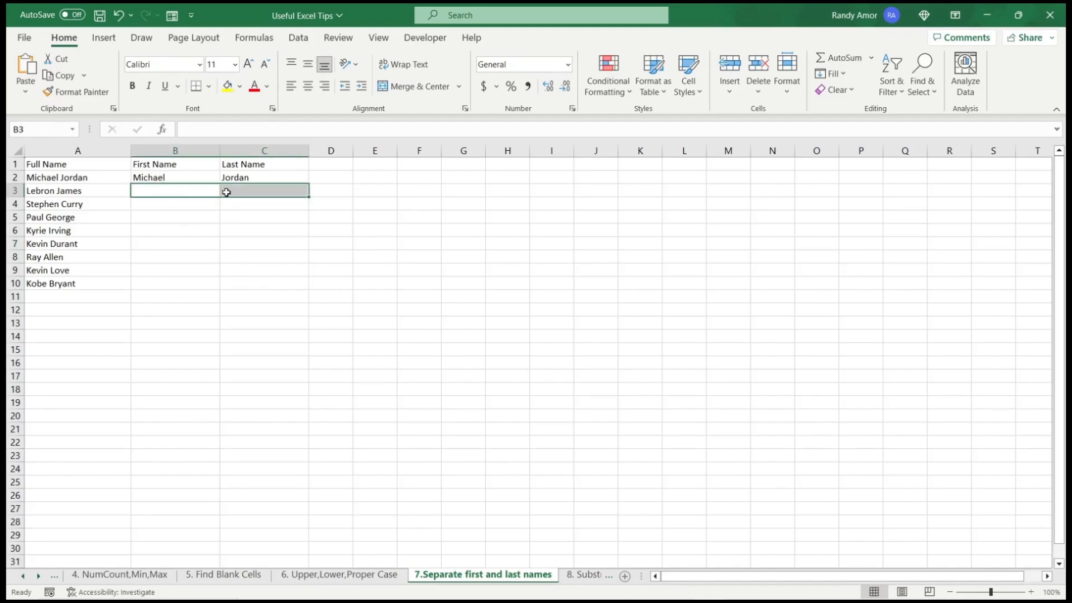
left_click(229, 230)
Step: Use Flash Fill from B3 and from C3 to complete the First Name and Last Name columns
left_click(184, 189)
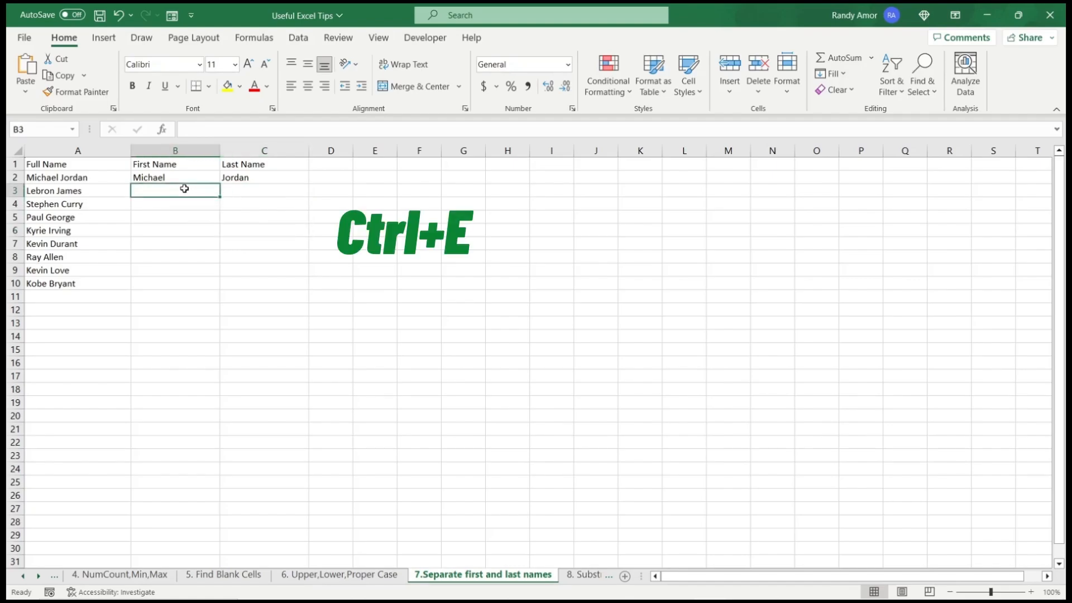
key("ctrl+e")
left_click(292, 193)
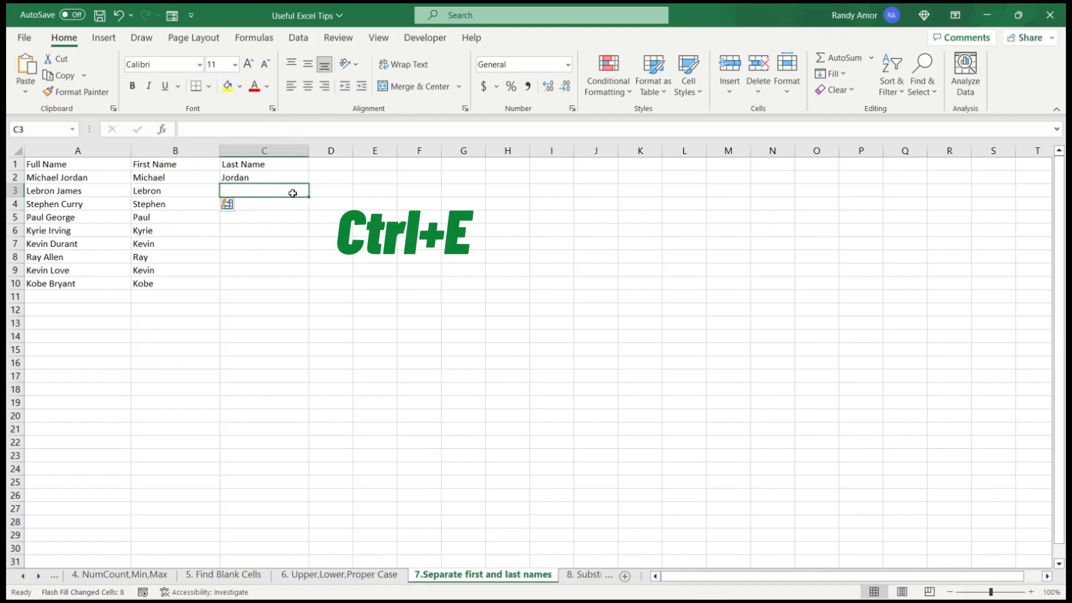
key("ctrl+e")
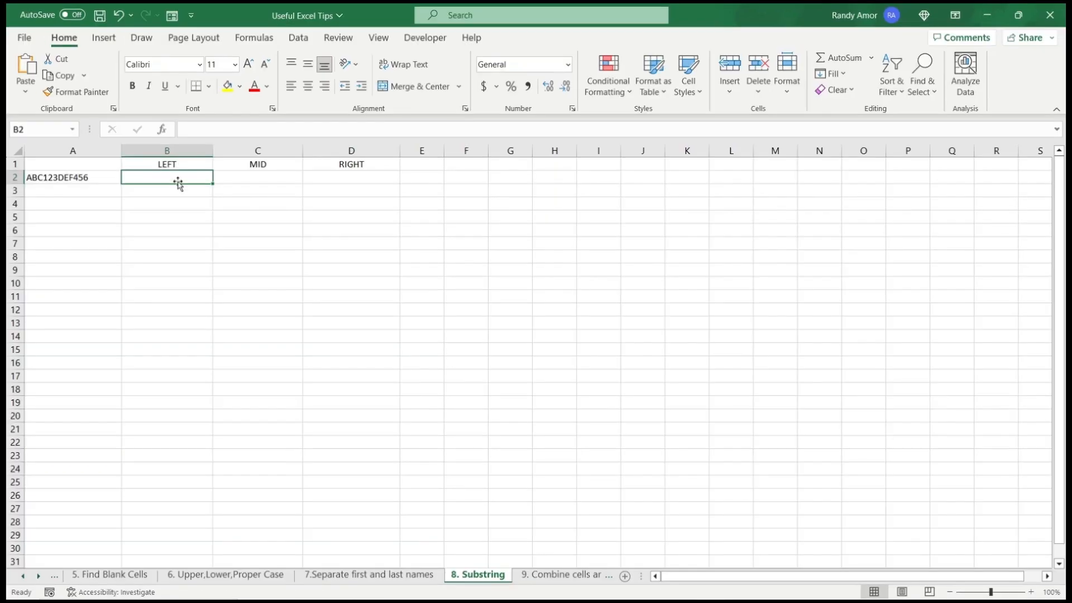
Step: Enter the formula =left(A2,6) in B2 to extract the first six characters of A2
type("=lr")
key("BackSpace")
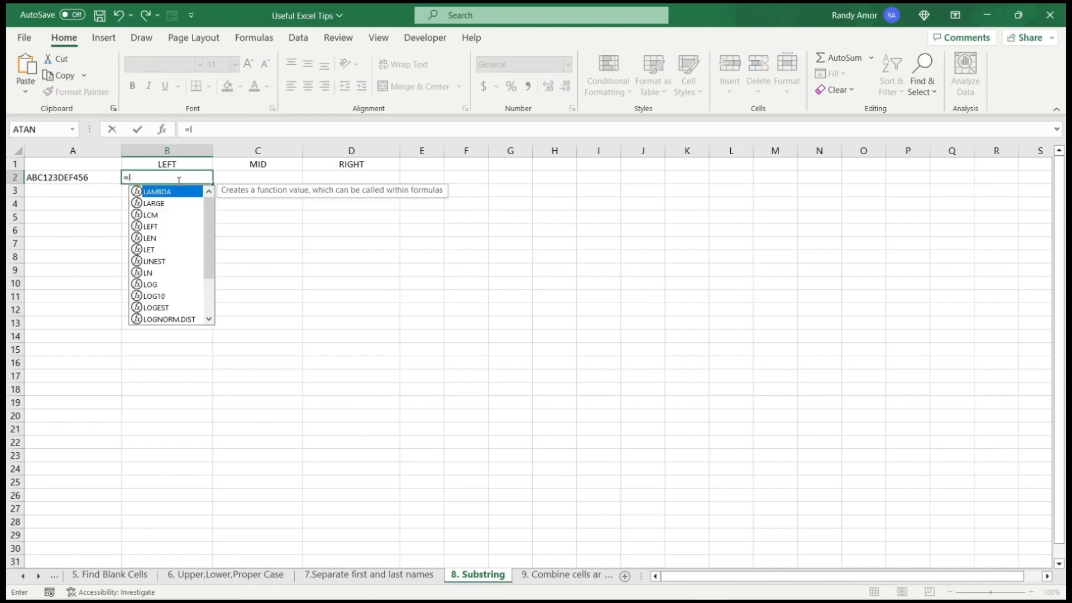
type("eft")
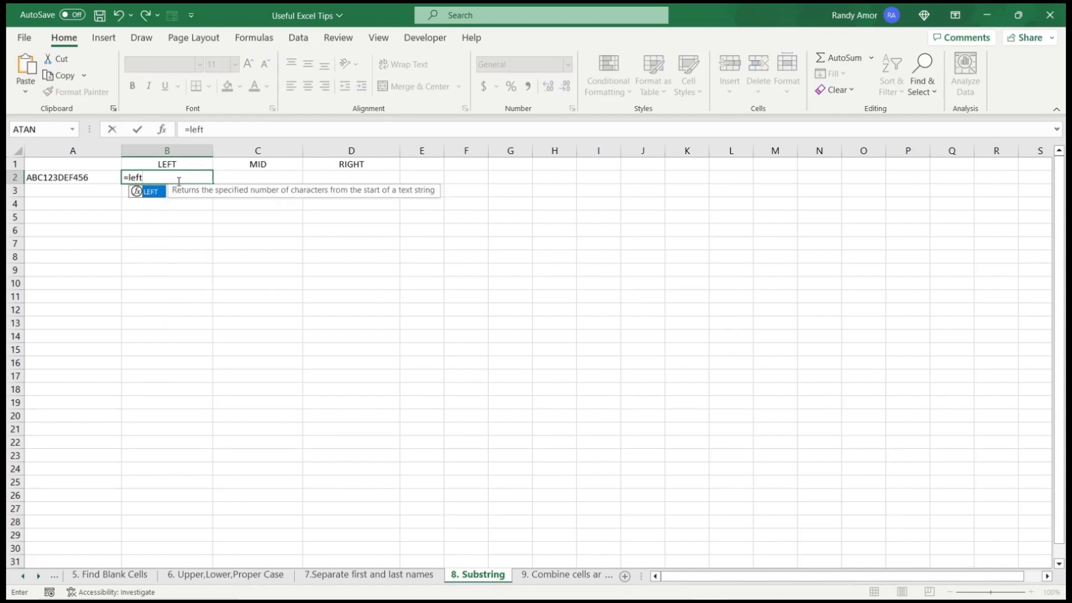
type("(")
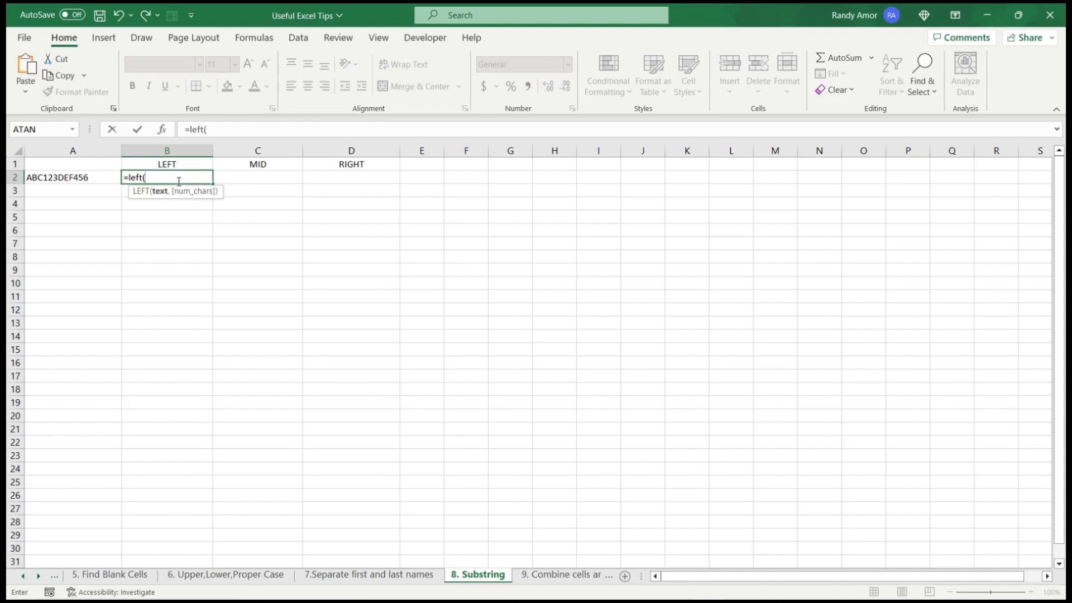
left_click(45, 177)
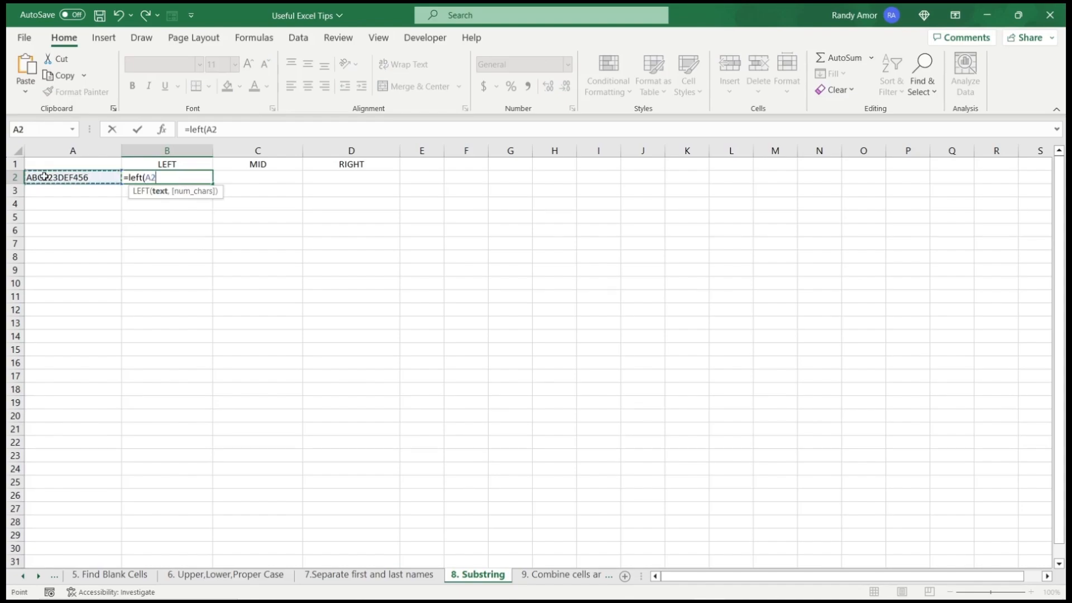
type(",")
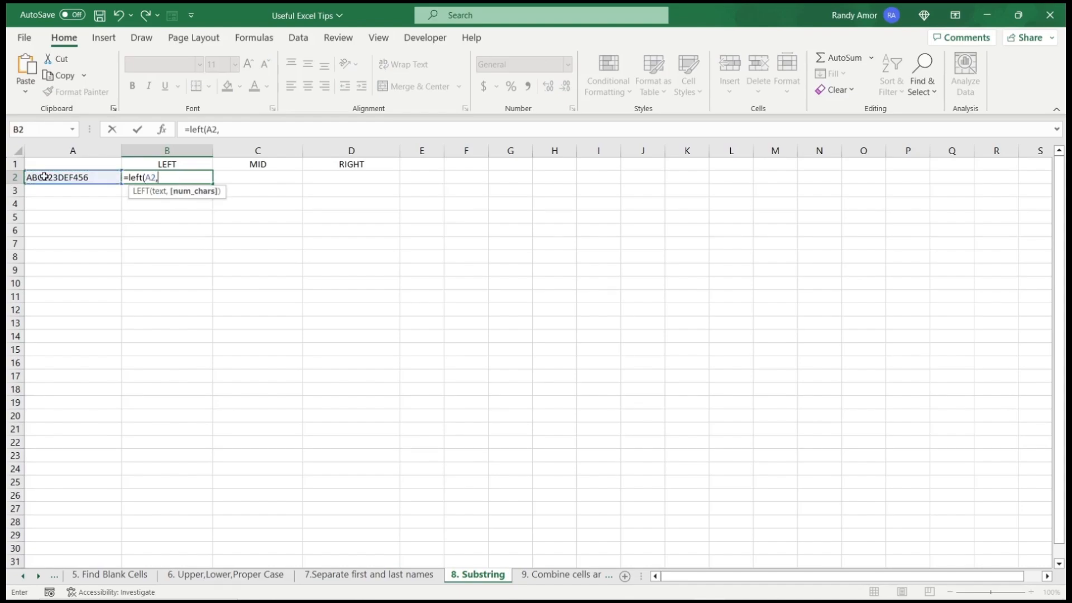
type("6)")
key("Return")
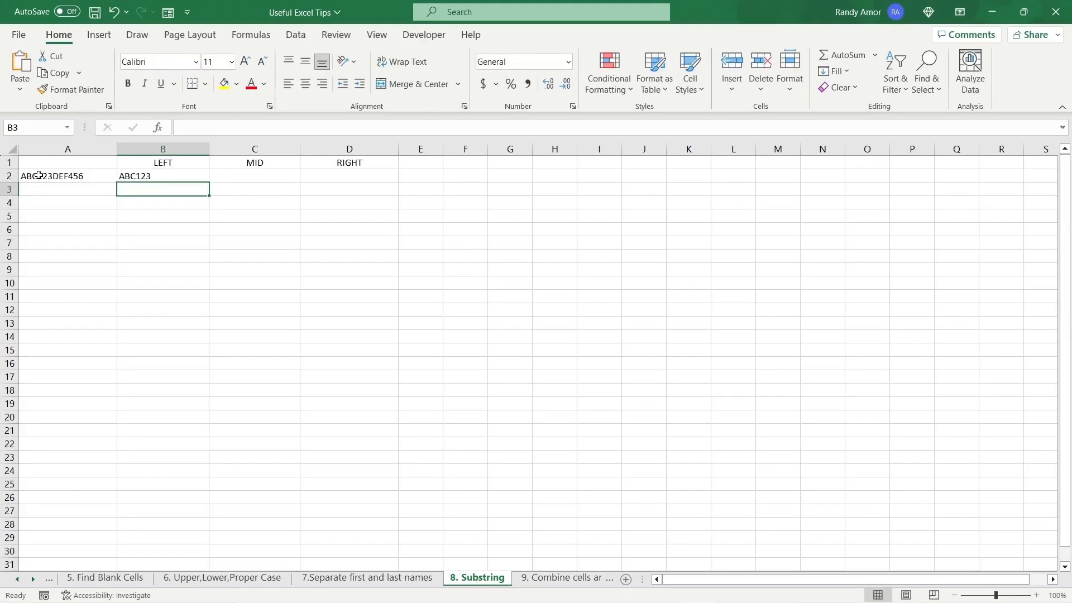
Step: Enter the formula =mid(A2,4,6) in C2 to extract six characters of A2 starting at the fourth
key("Up")
key("Right")
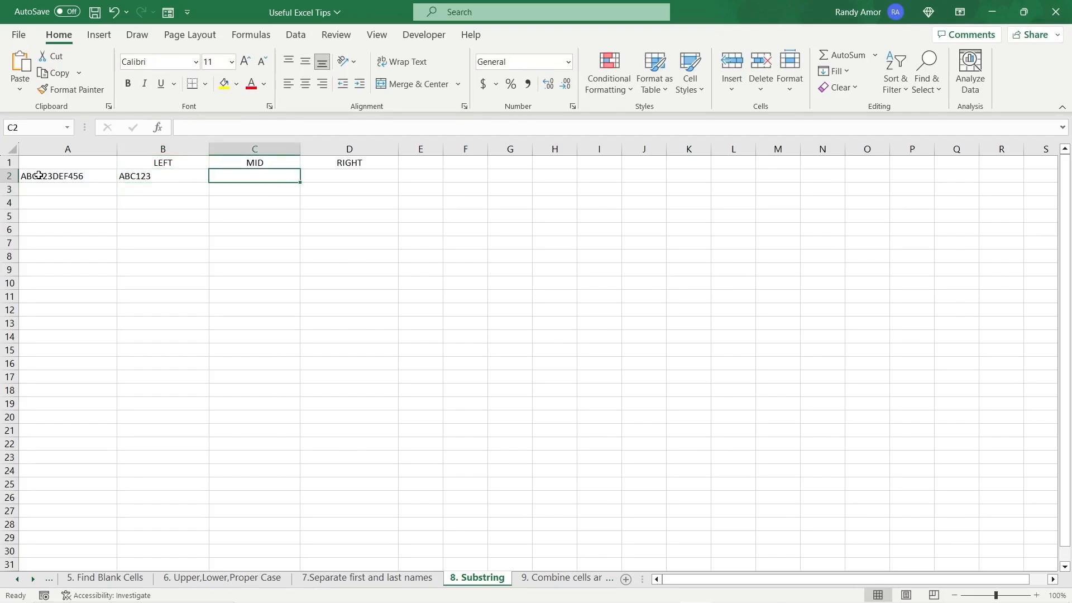
type("=mid")
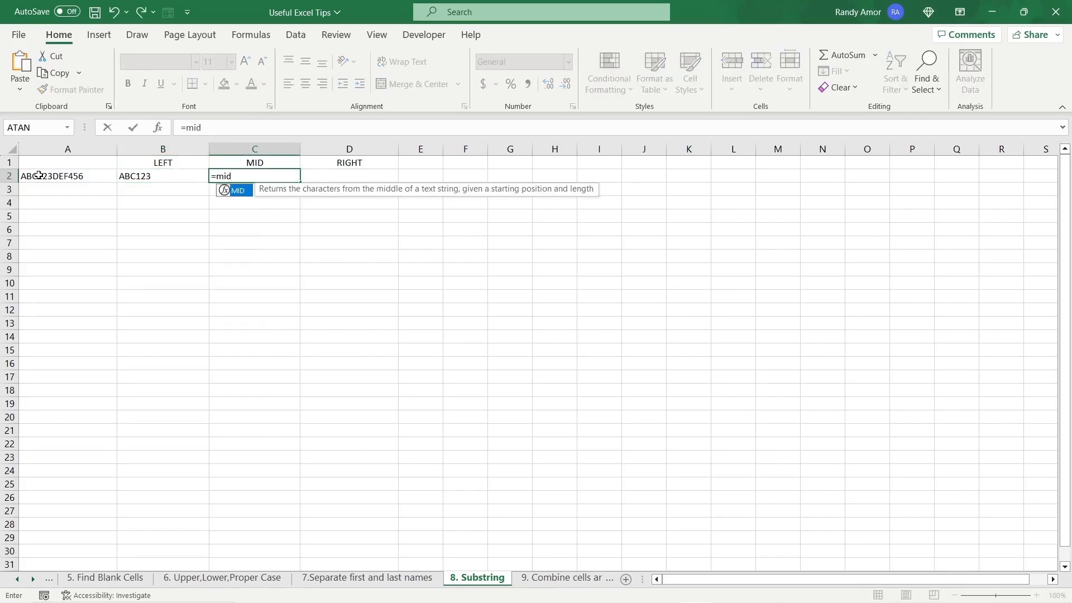
type("(")
key("Left")
key("Left")
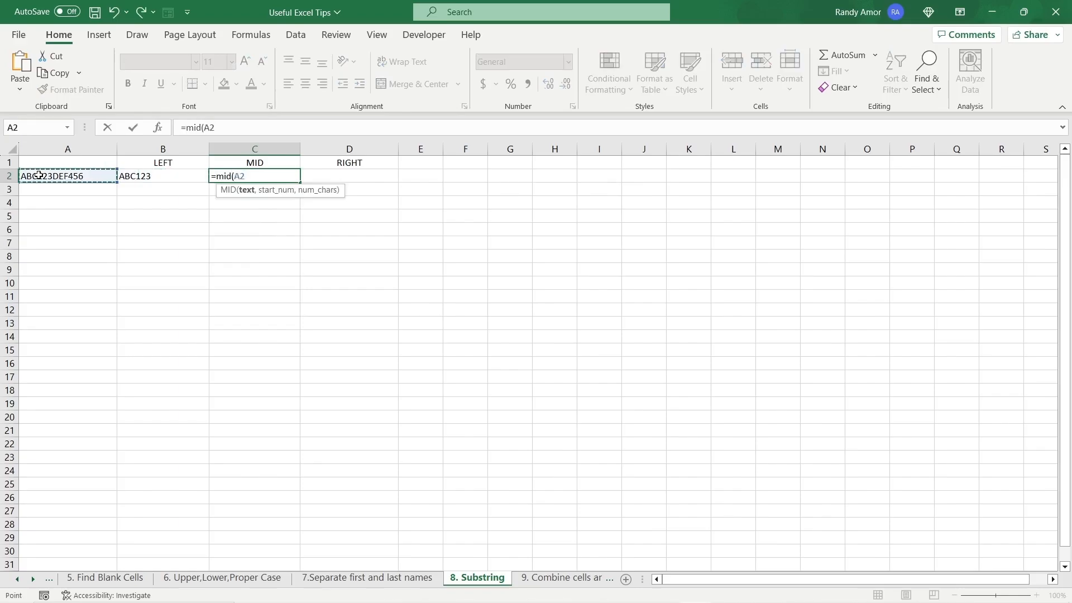
type(",4")
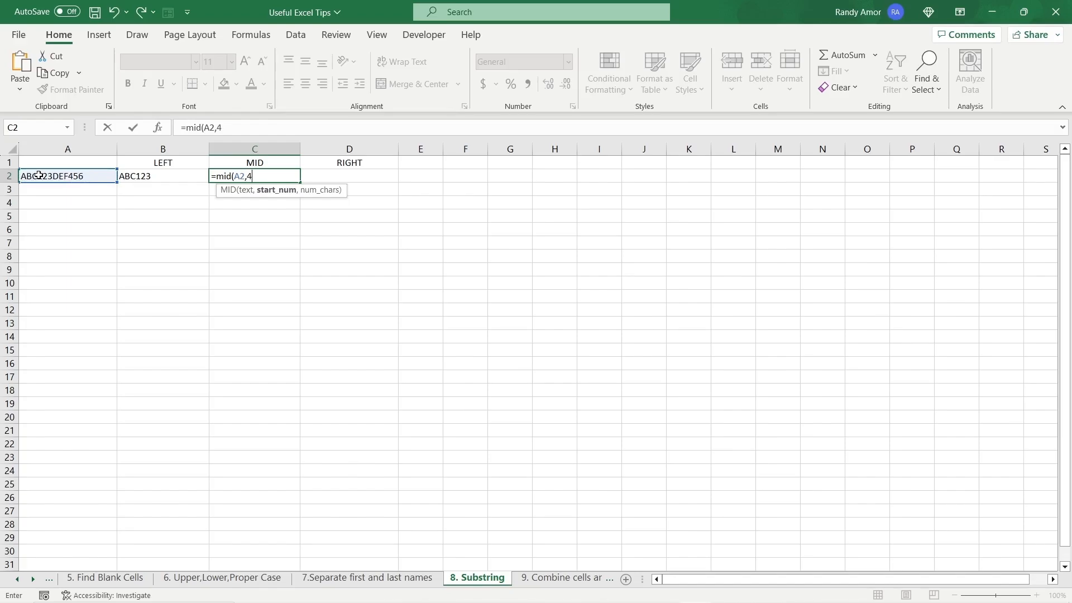
type(",")
type("6)")
key("Return")
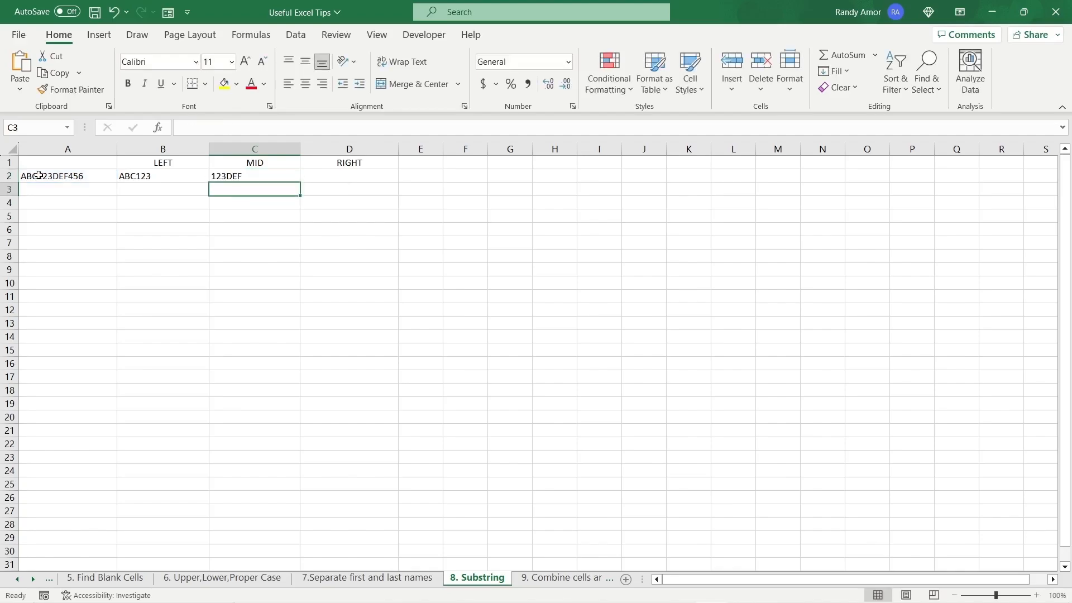
Step: Enter the formula =right(A2,6) in D2 to extract the last six characters of A2
key("Up")
key("Right")
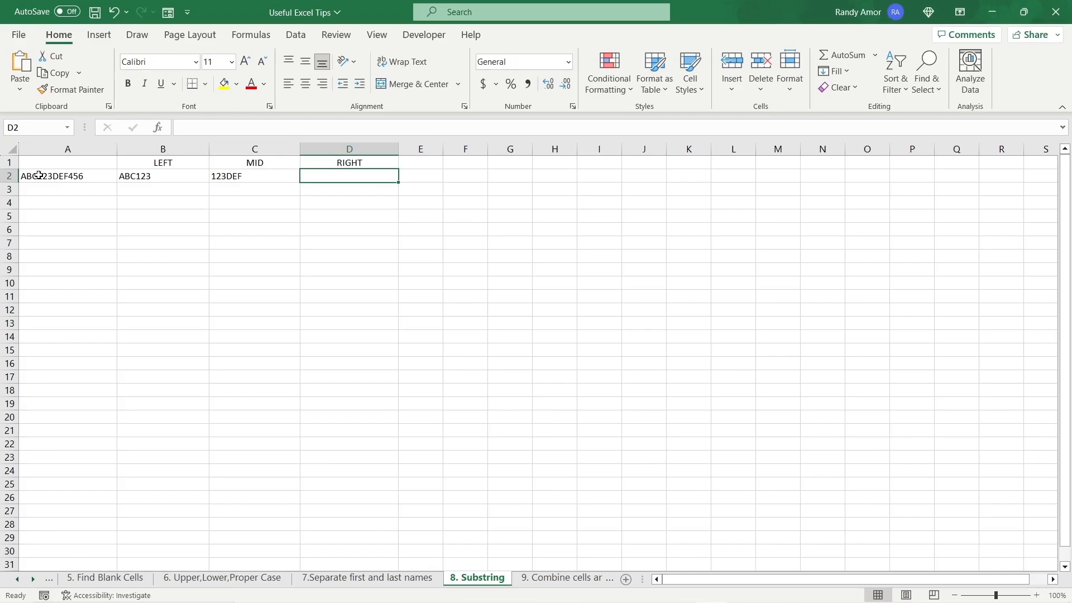
type("=")
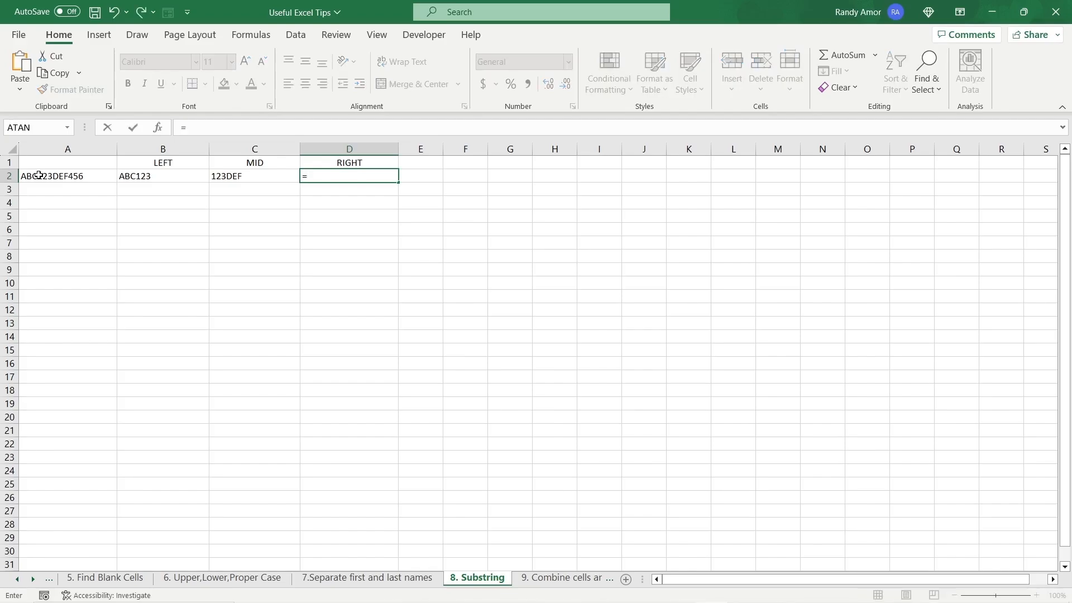
type("right")
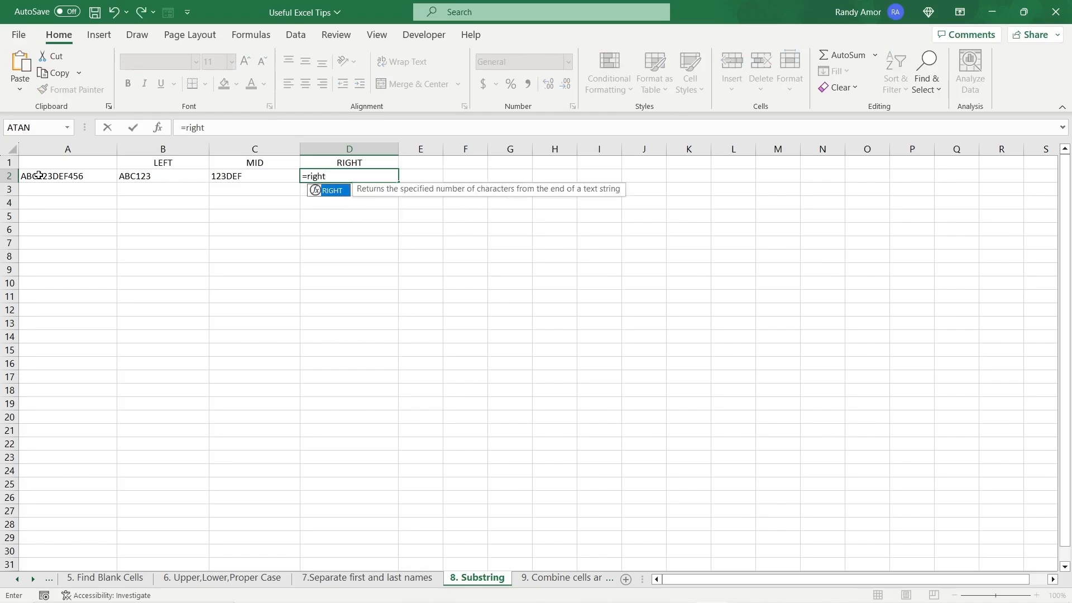
type("(")
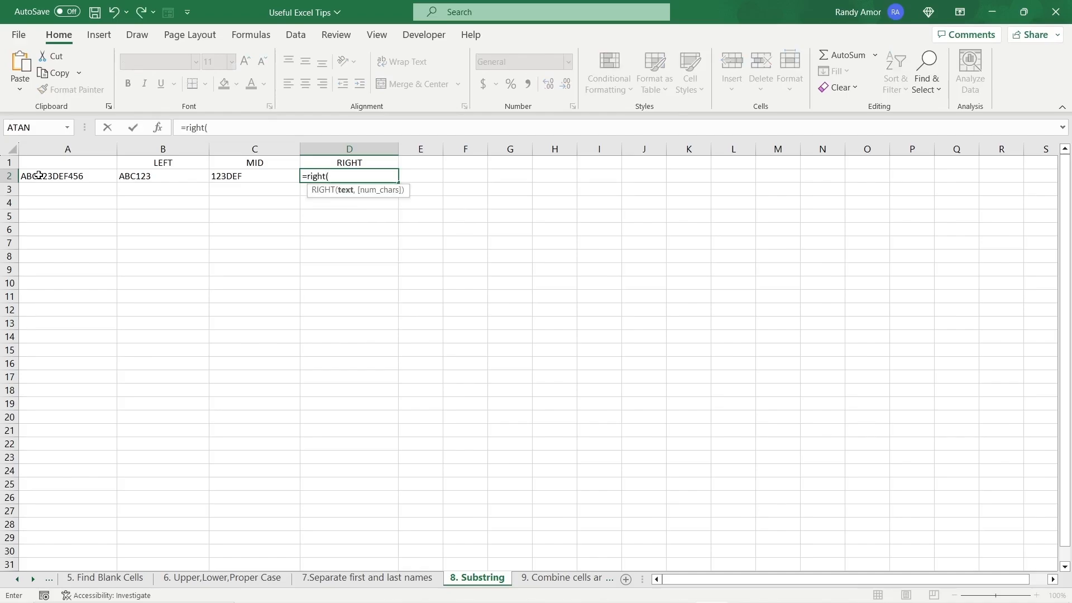
key("Left")
key("Left")
key("Left")
type(",")
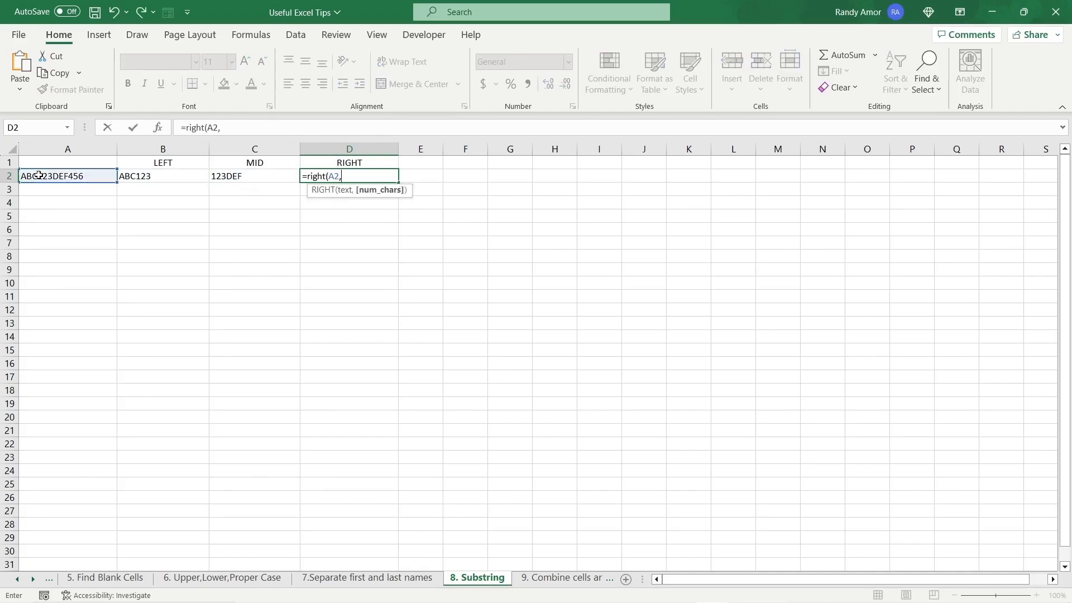
type("6)")
key("Return")
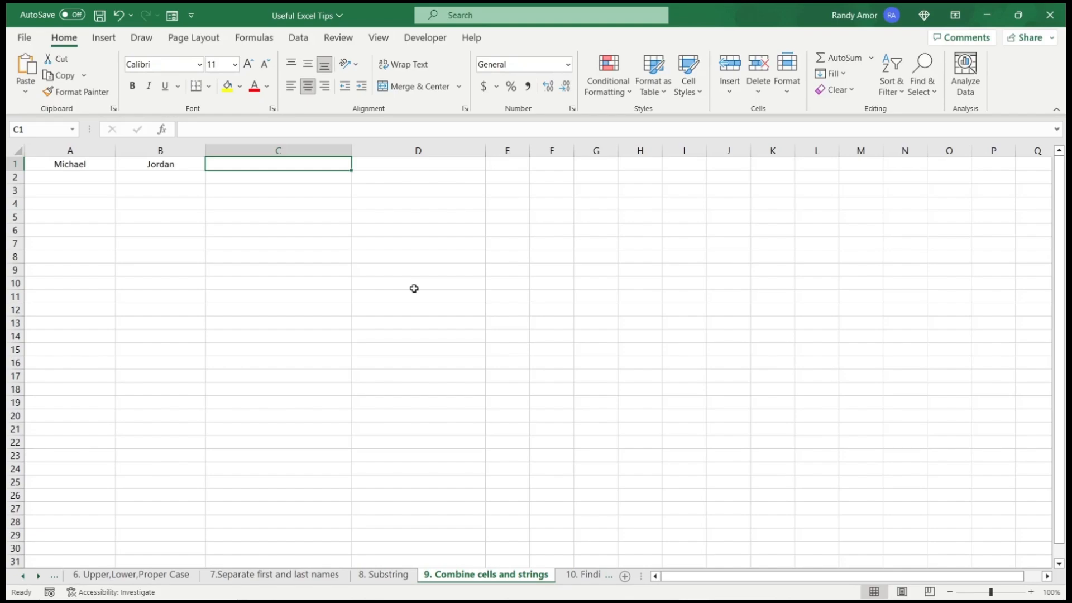
Step: Enter the formula =A1&" "&B1&" "&"is the GOAT." in C1 to combine both names with the text
type("=")
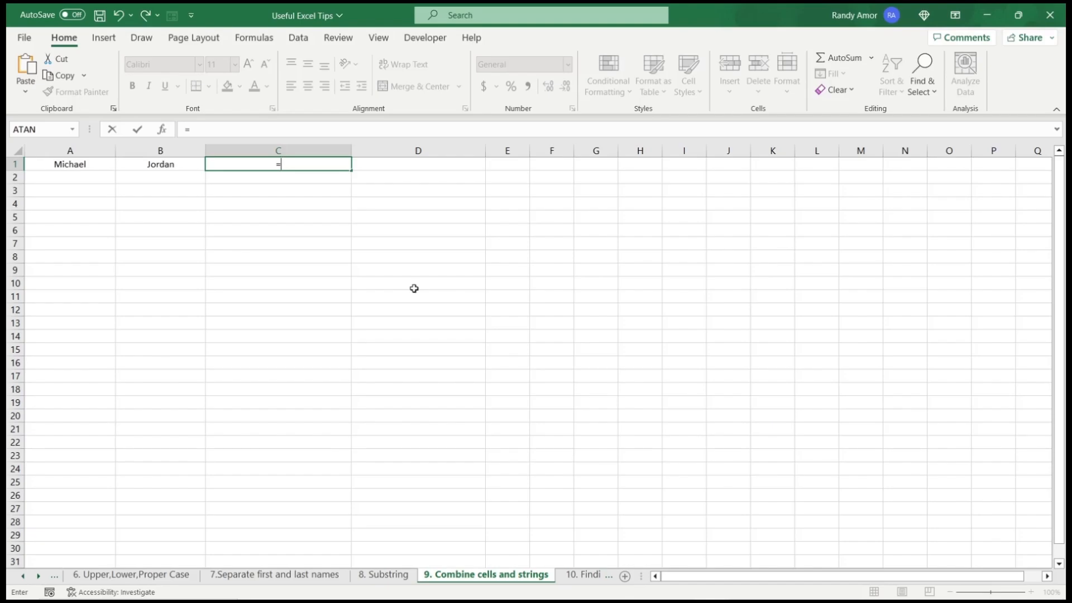
left_click(82, 164)
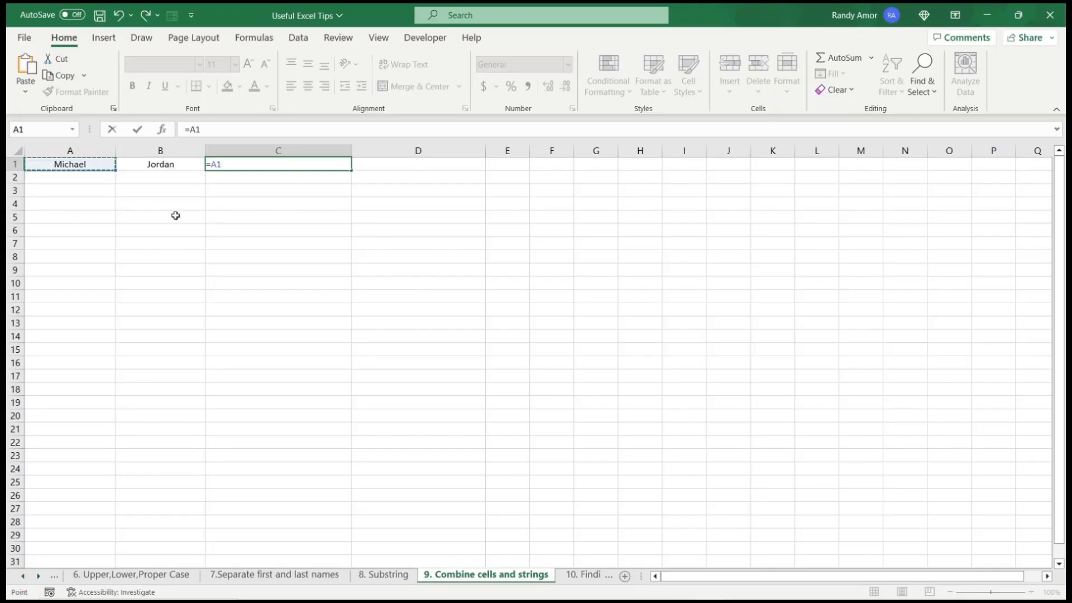
type("&\" \"&")
left_click(157, 163)
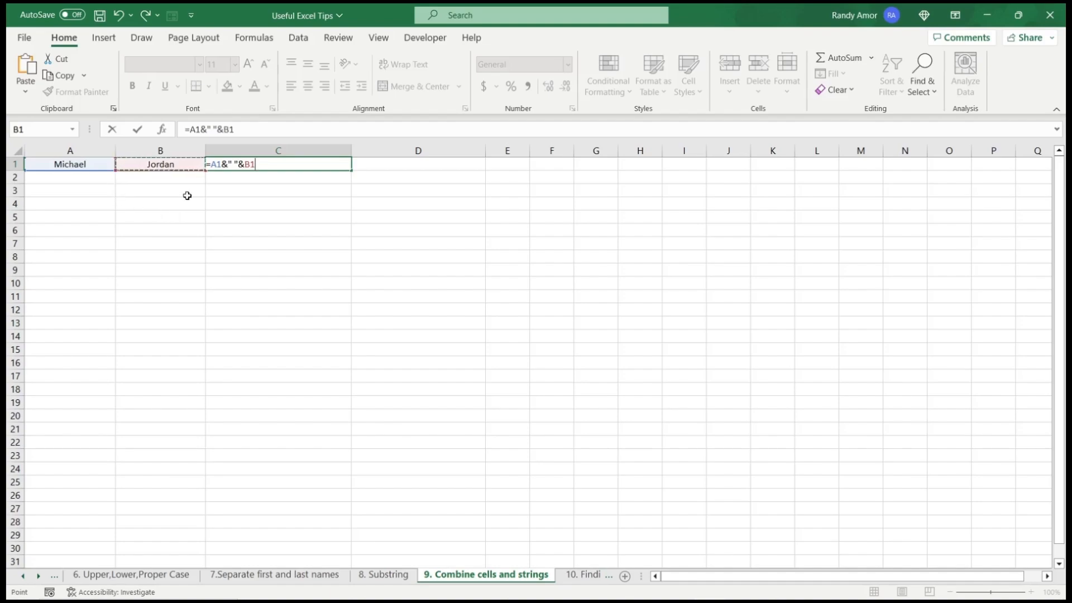
type("&")
type("\"")
type(" \"")
type("&\"")
type("is the")
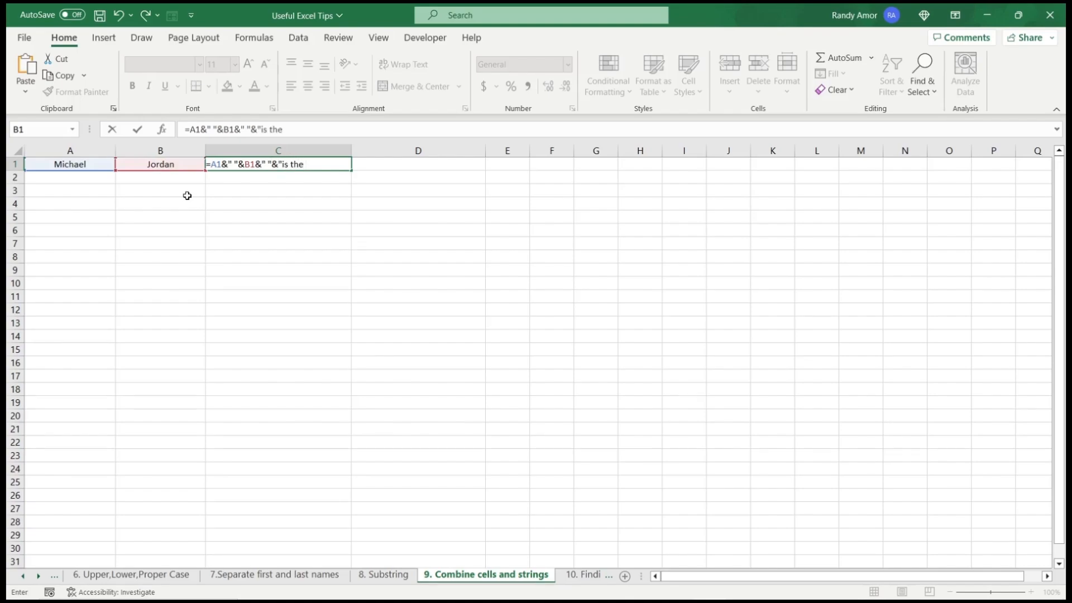
key("Caps_Lock")
type("GOAT")
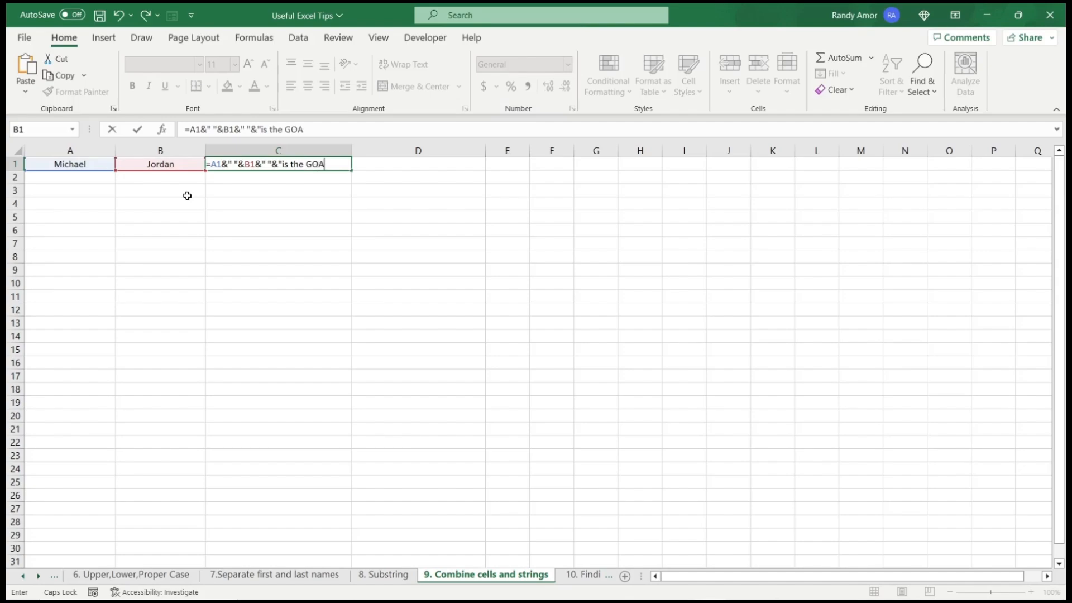
type(".\"")
key("Return")
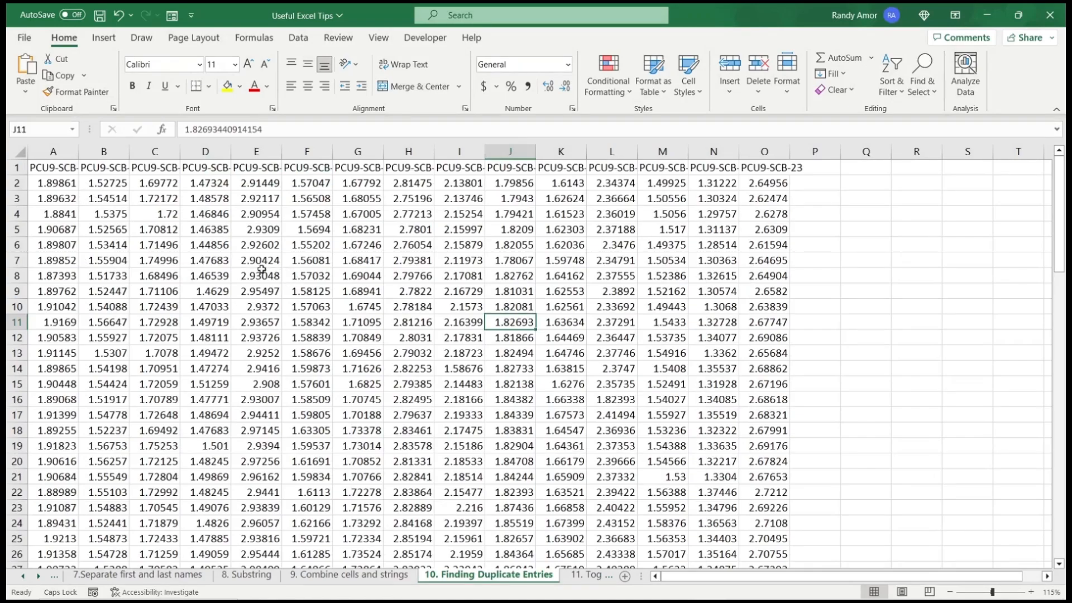
Step: Highlight duplicate values across the whole data range with Light Red Fill with Dark Red Text and review the data
left_click(76, 198)
key("ctrl+a")
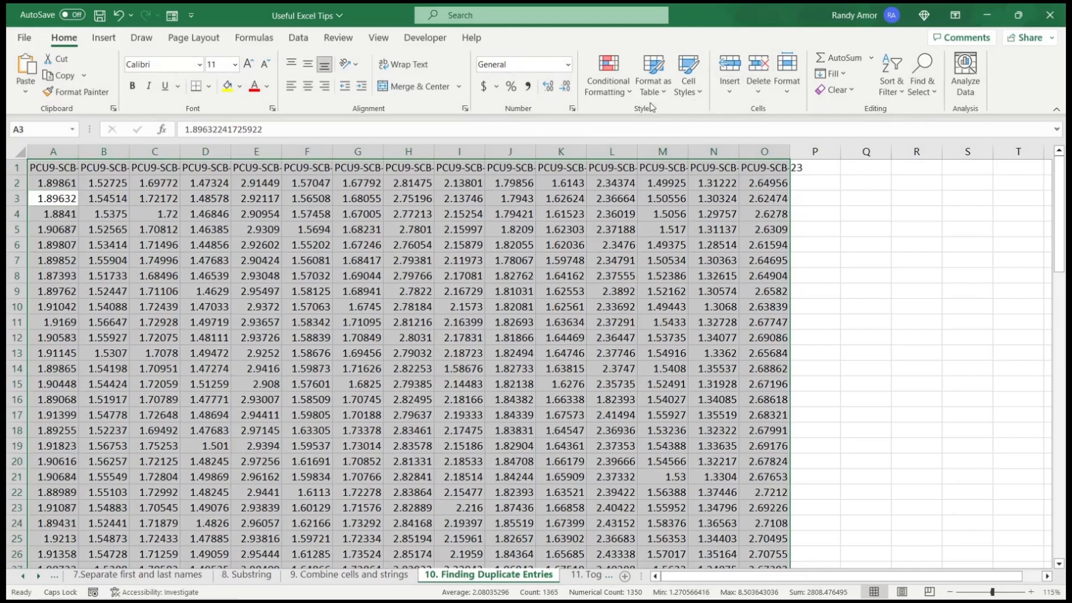
left_click(622, 86)
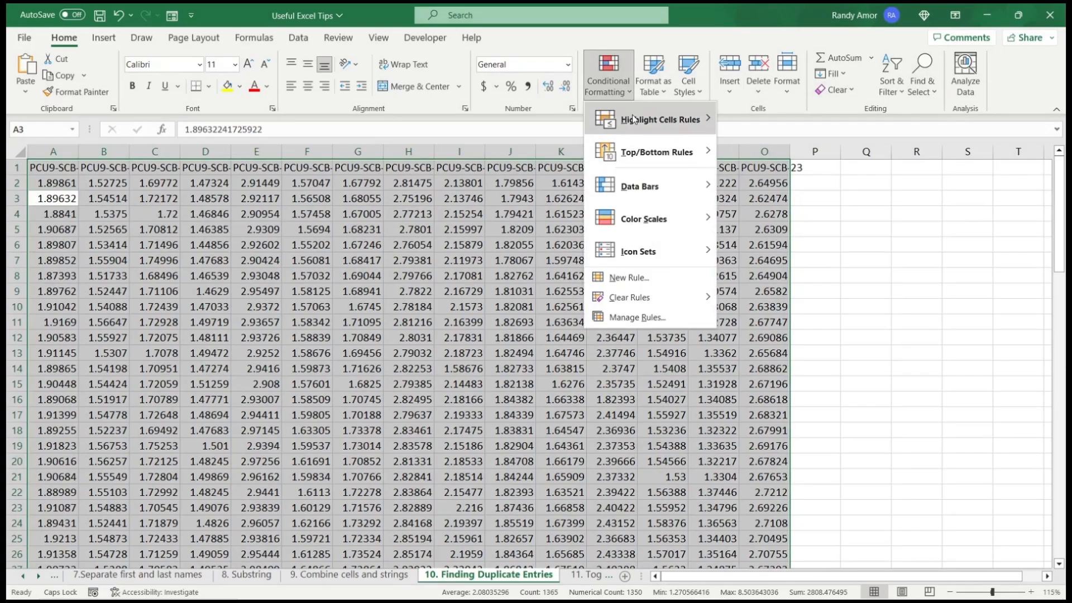
mouse_move(638, 122)
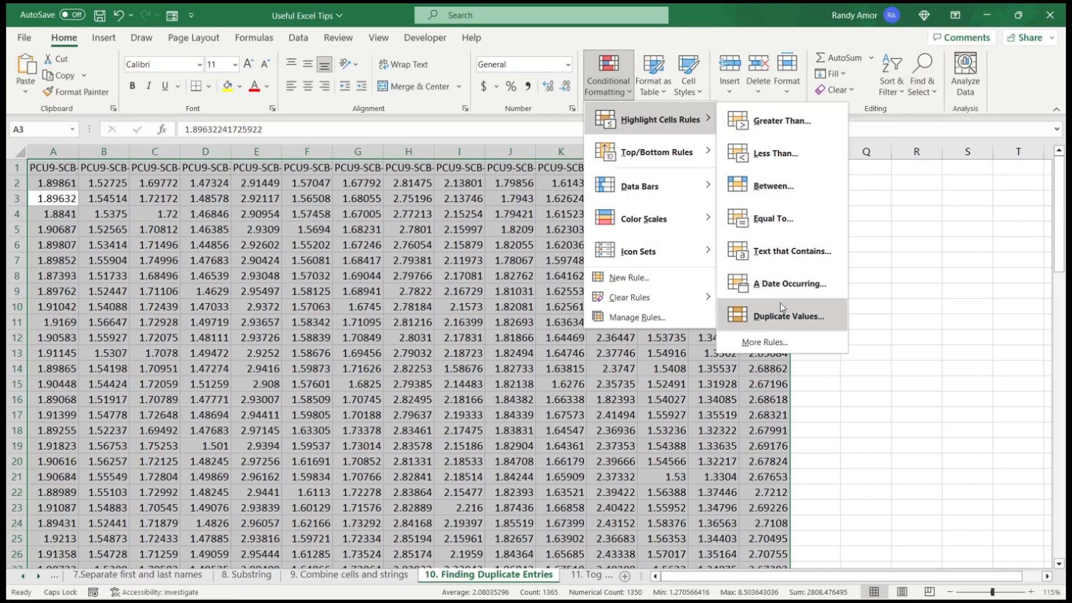
left_click(779, 317)
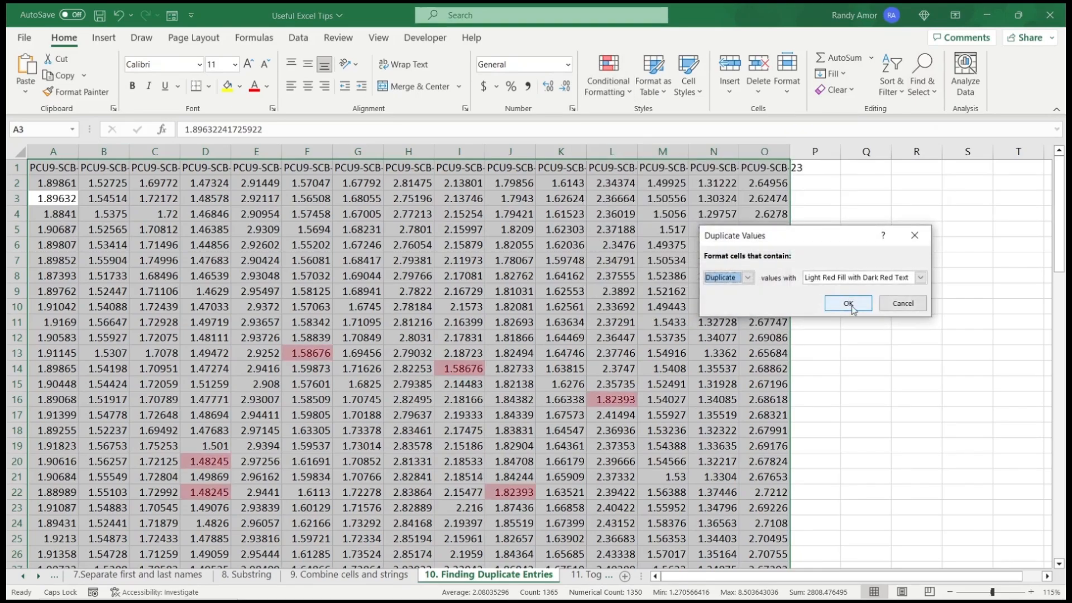
left_click(847, 302)
left_click(660, 291)
scroll(631, 288, "down", 3)
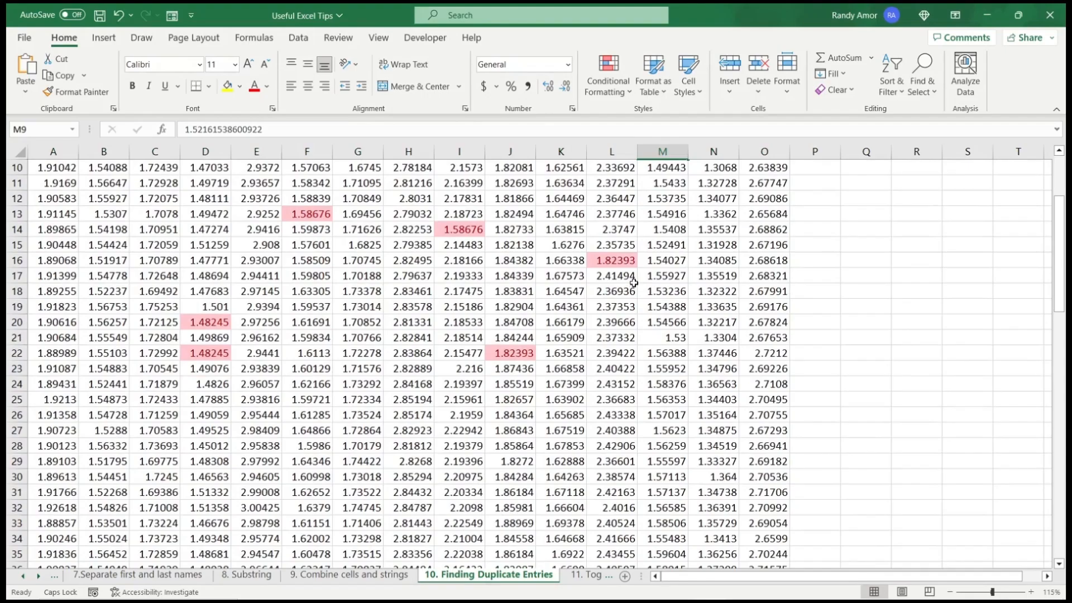
scroll(633, 282, "up", 1)
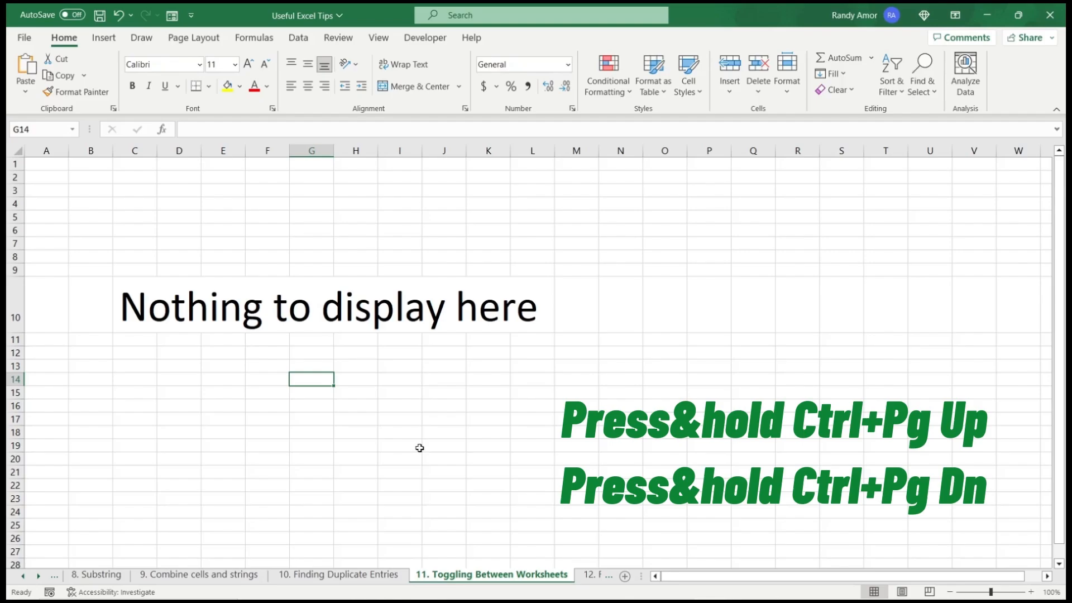
Step: Toggle backward through the worksheets from 11. Toggling Between Worksheets to 2. Insert Date and Time
key("ctrl+Page_Up")
key("ctrl+Page_Up")
key("ctrl+Page_Up")
key("ctrl+Page_Up")
key("ctrl+Page_Up")
key("ctrl+Page_Up")
key("ctrl+Page_Up")
key("ctrl+Page_Up")
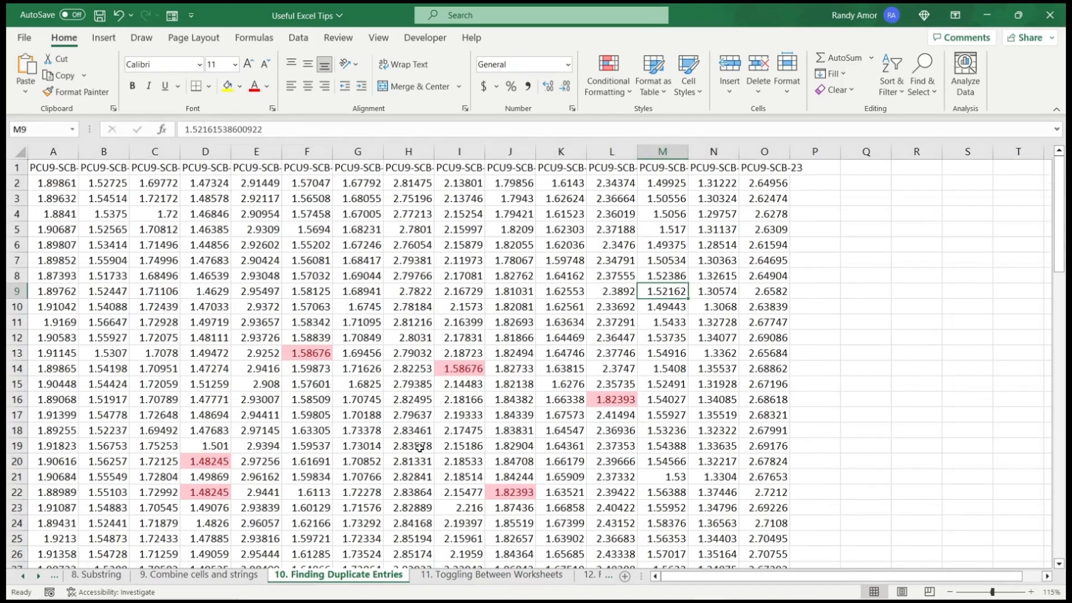
key("ctrl+Page_Up")
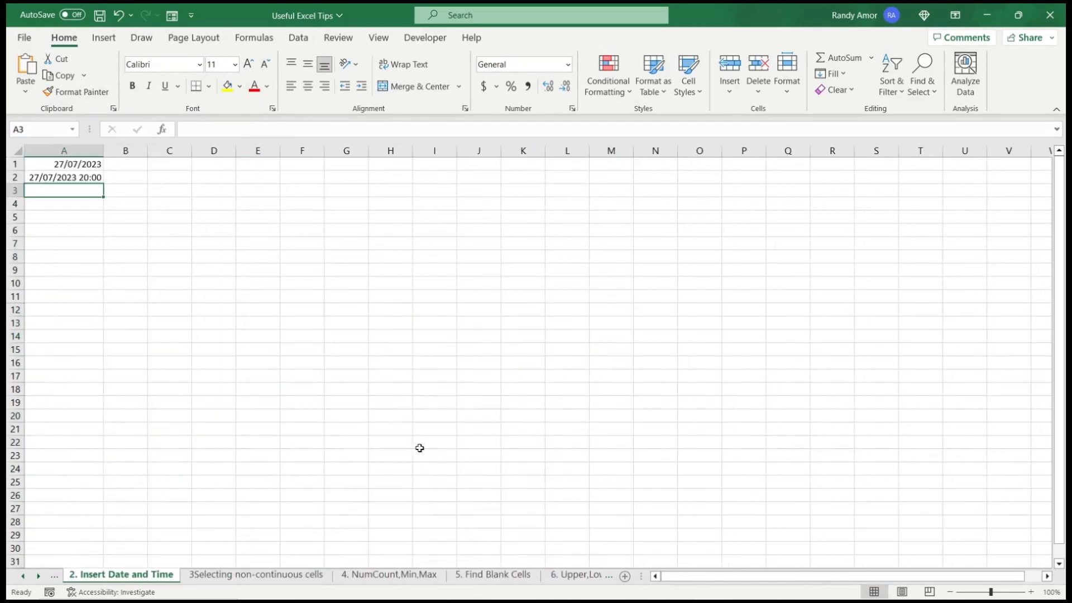
Step: Toggle forward again through the worksheets, starting from 2. Insert Date and Time
key("ctrl+Page_Down")
key("ctrl+Page_Down")
key("ctrl+Page_Down")
key("ctrl+Page_Down")
key("ctrl+Page_Down")
key("ctrl+Page_Down")
key("ctrl+Page_Down")
key("ctrl+Page_Down")
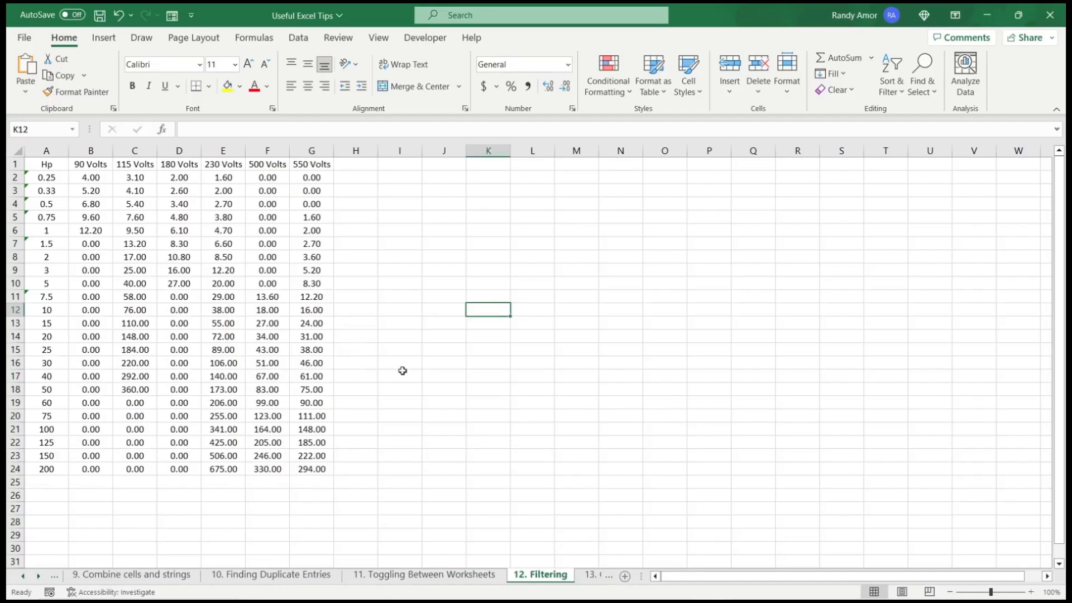
Step: Add a filter to the 90 Volts column only and open its filter options
left_click(91, 153)
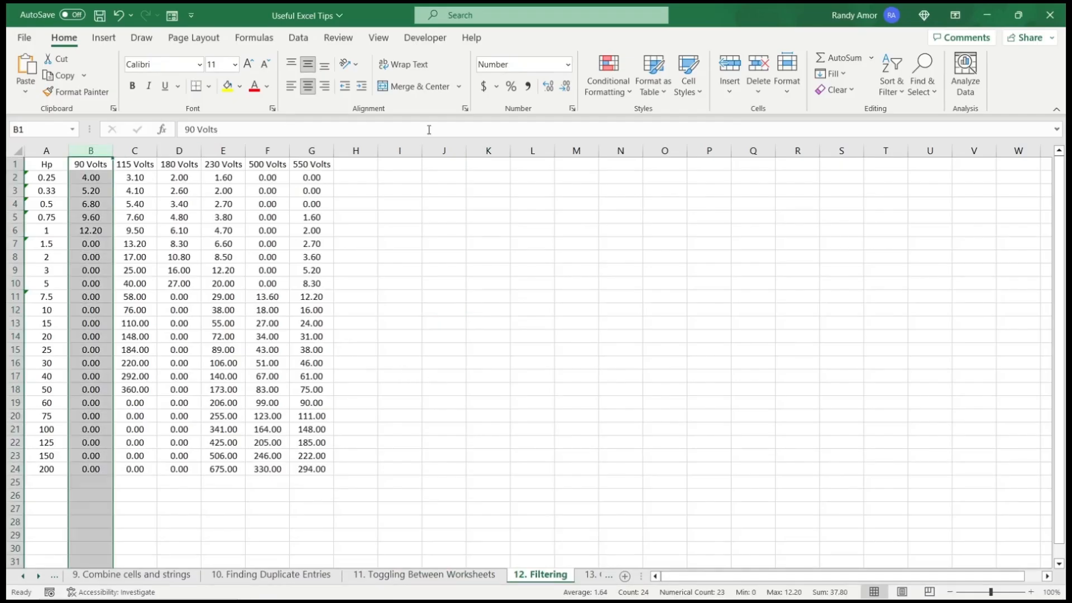
left_click(299, 39)
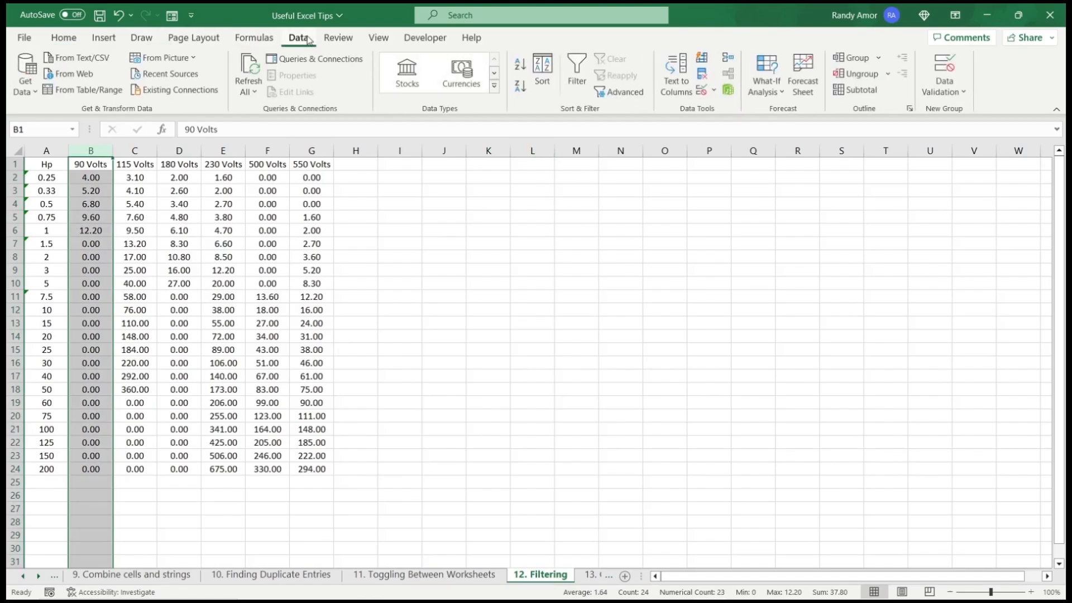
left_click(571, 84)
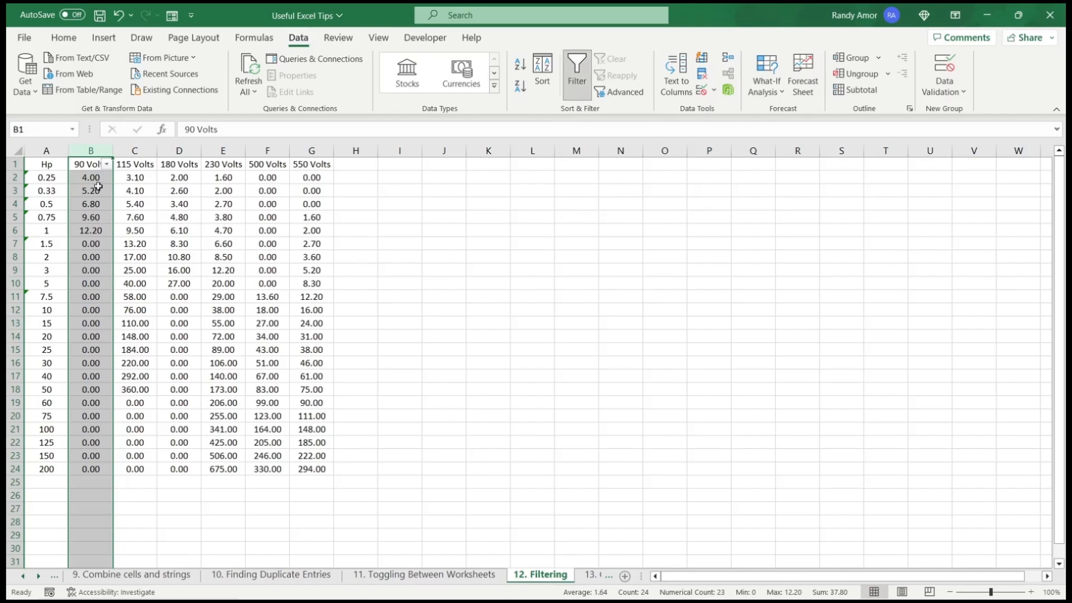
left_click(107, 164)
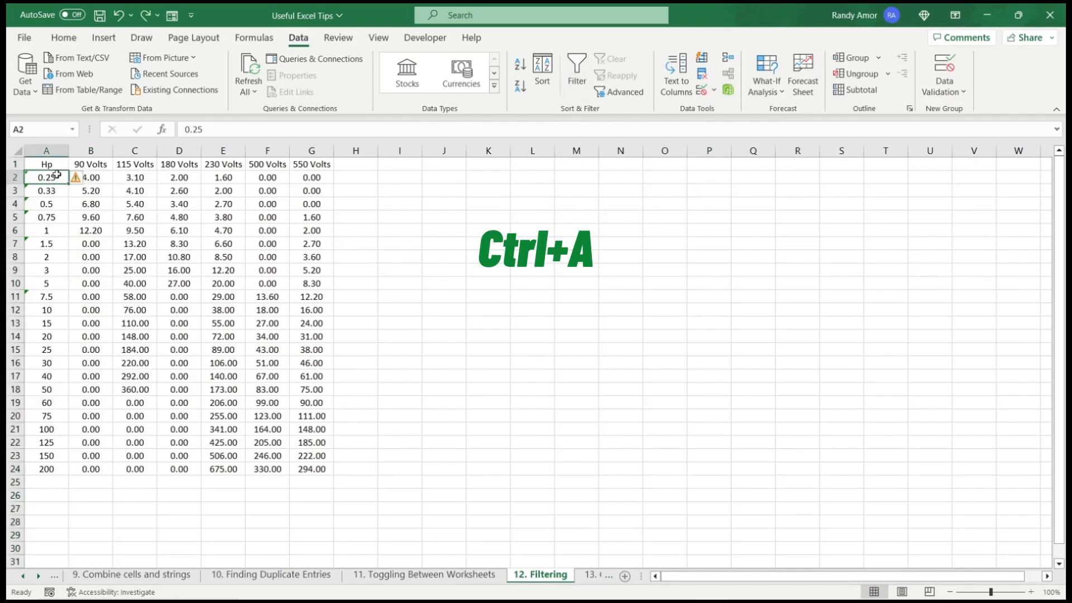
Step: Convert the range A1:G24 into a table with headers and open the Hp column's filter options
key("ctrl+a")
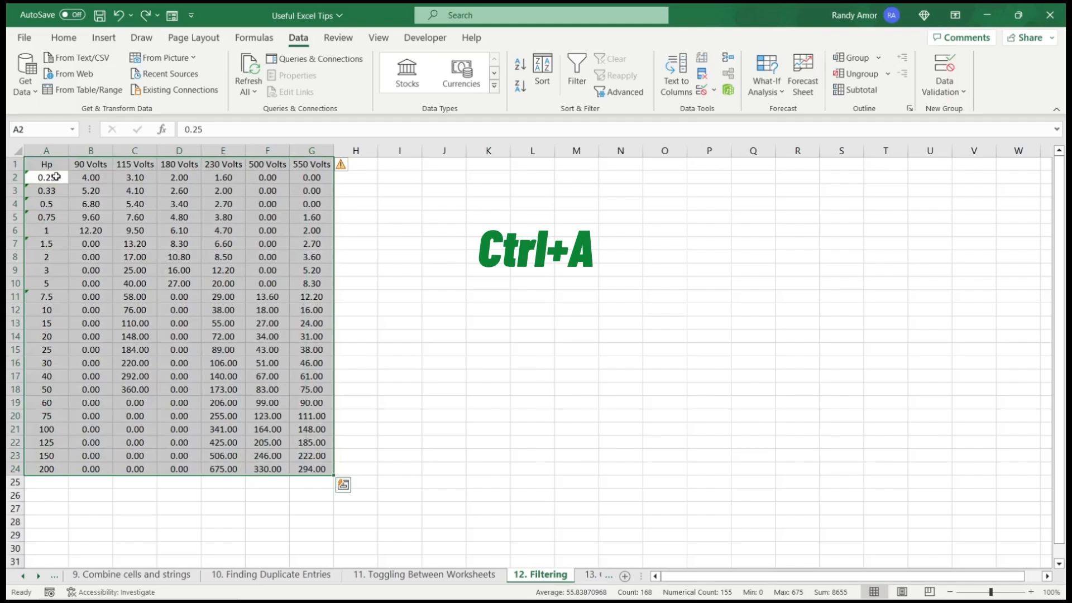
key("ctrl+t")
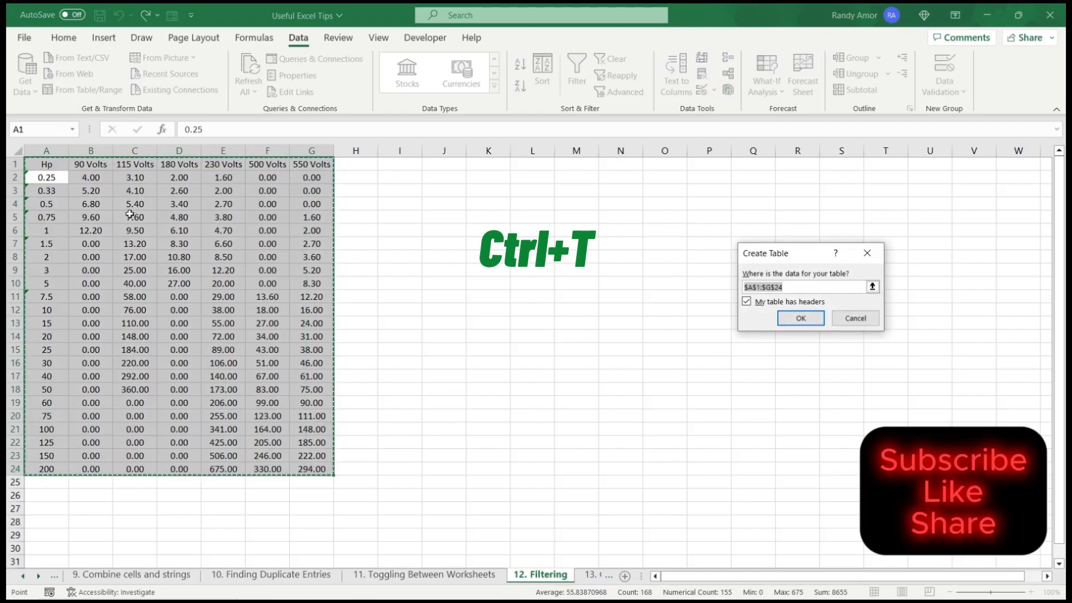
key("Return")
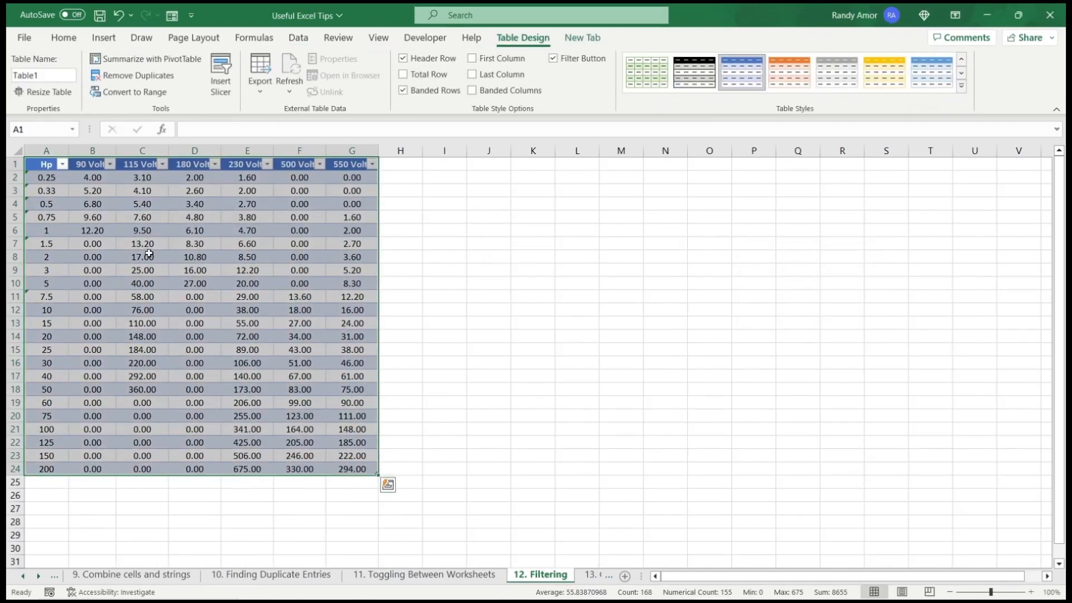
left_click(81, 202)
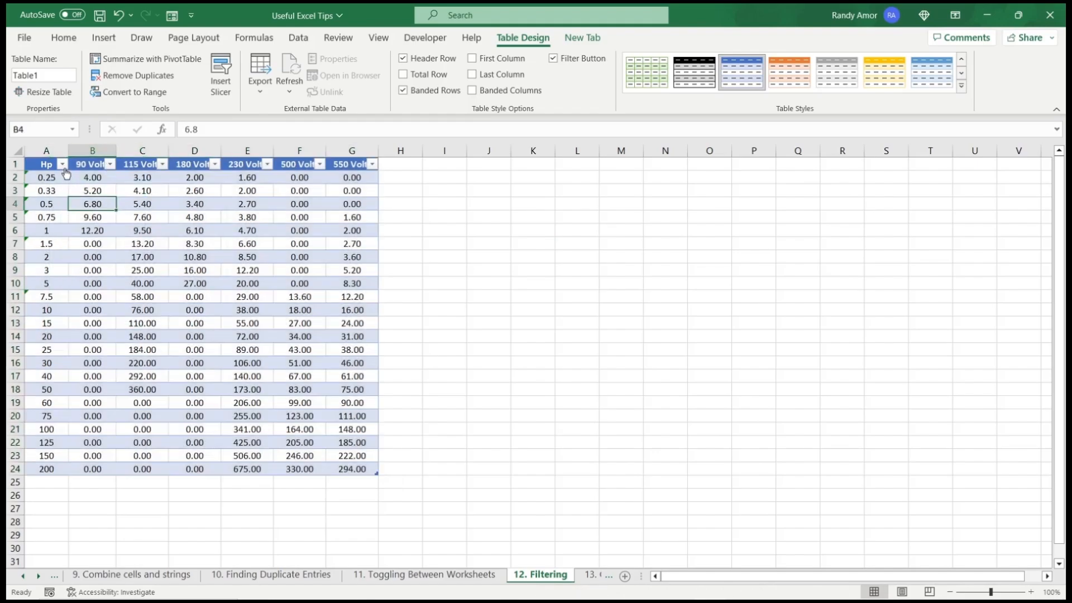
left_click(62, 163)
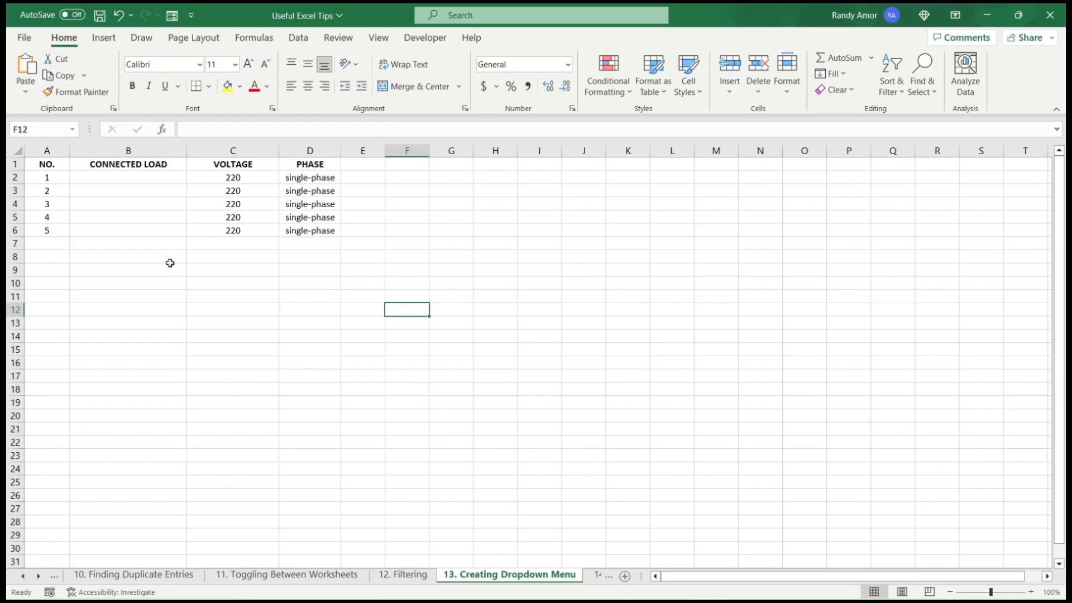
Step: Start data validation on the Connected Load cells B2:B6 and restrict the allowed entries to a list
left_click(135, 180)
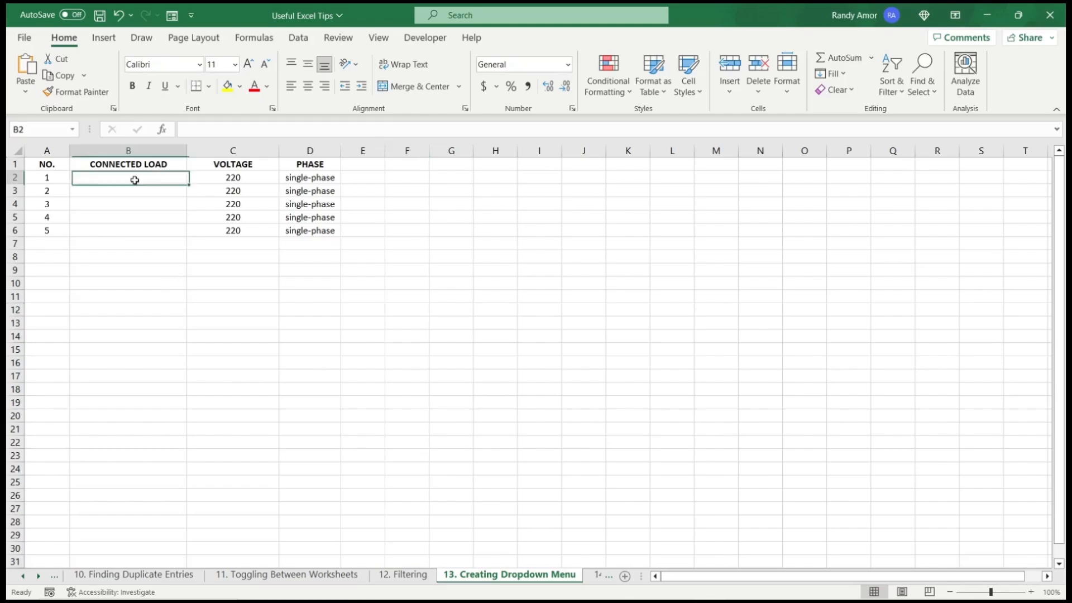
left_click_drag(134, 180, 136, 230)
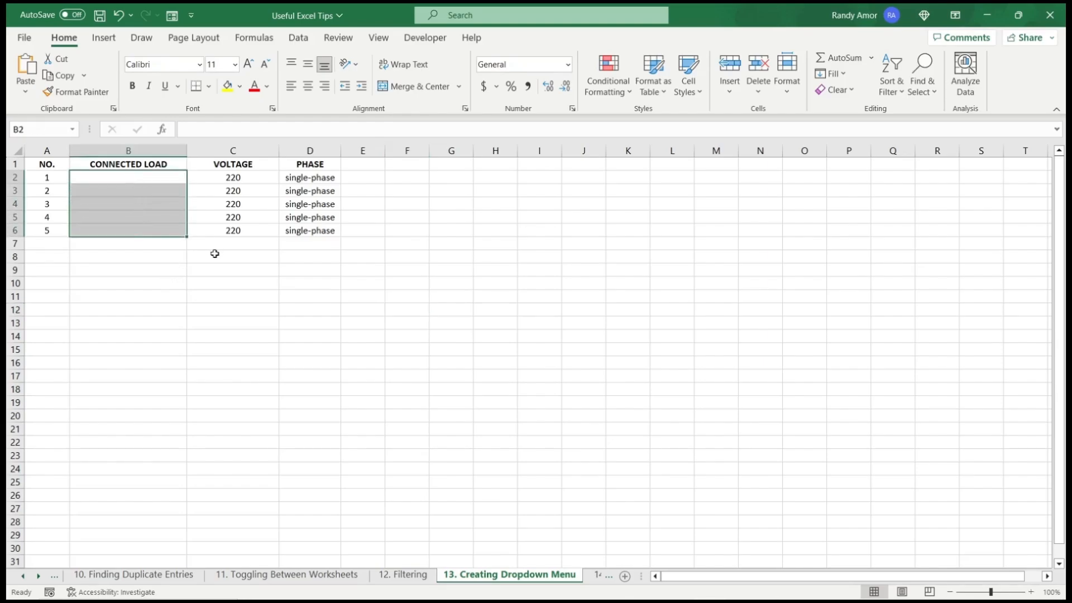
left_click(298, 39)
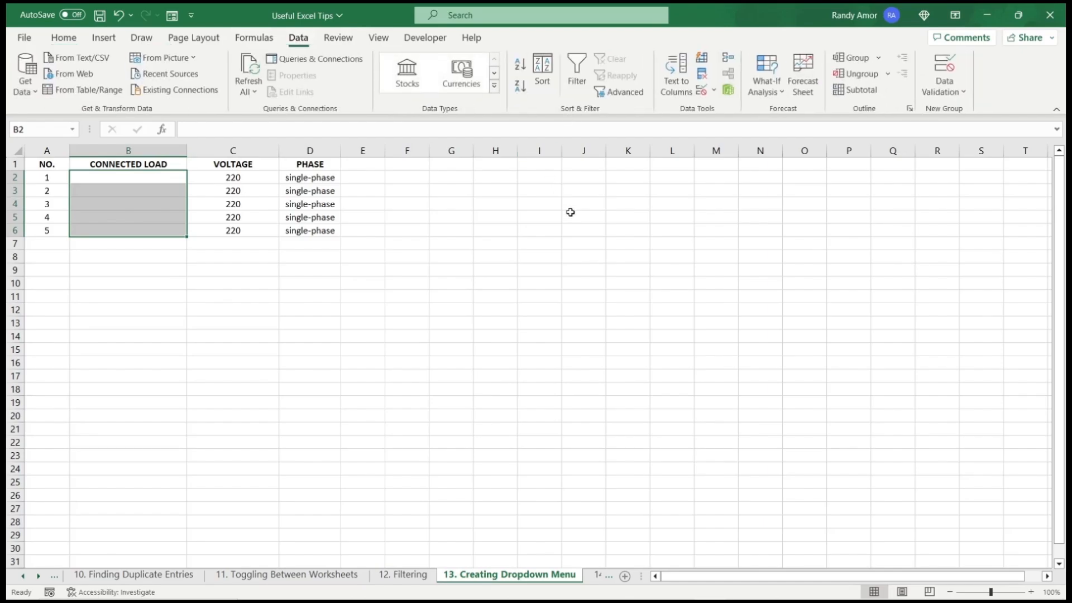
left_click(944, 70)
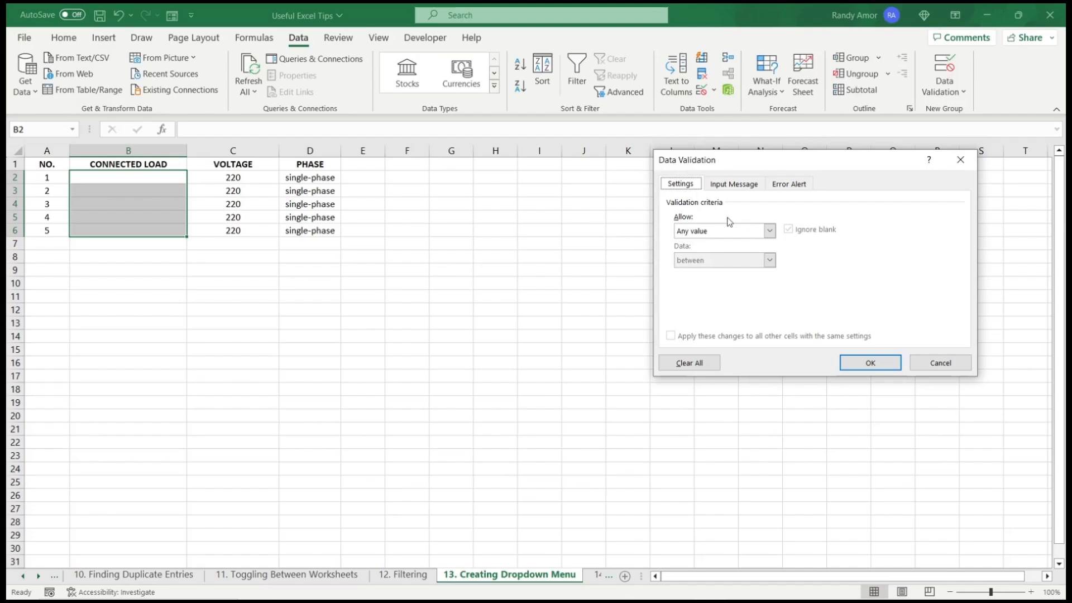
left_click(769, 231)
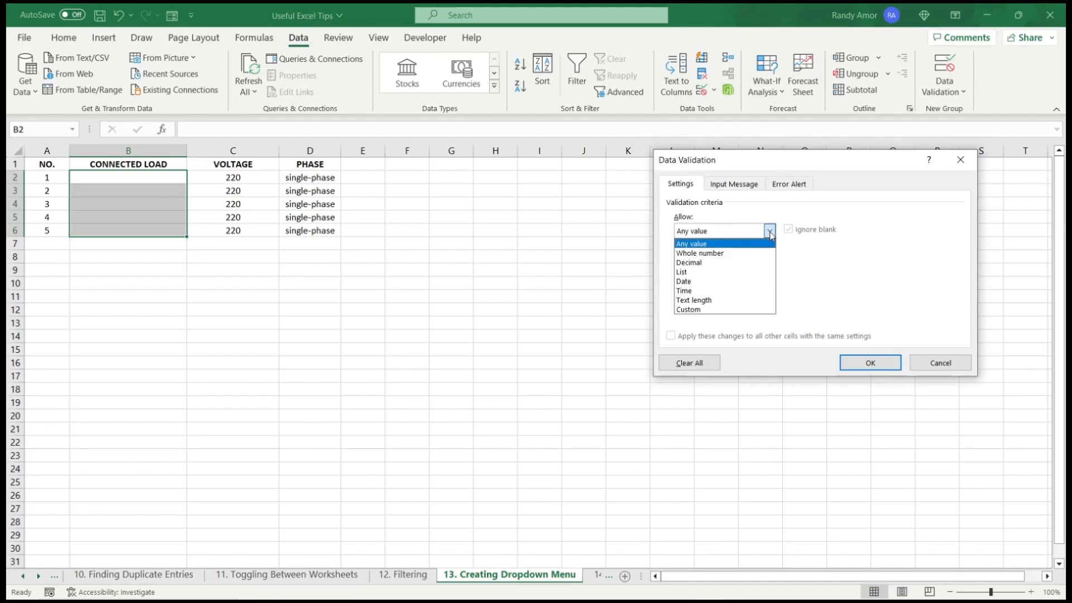
left_click(748, 272)
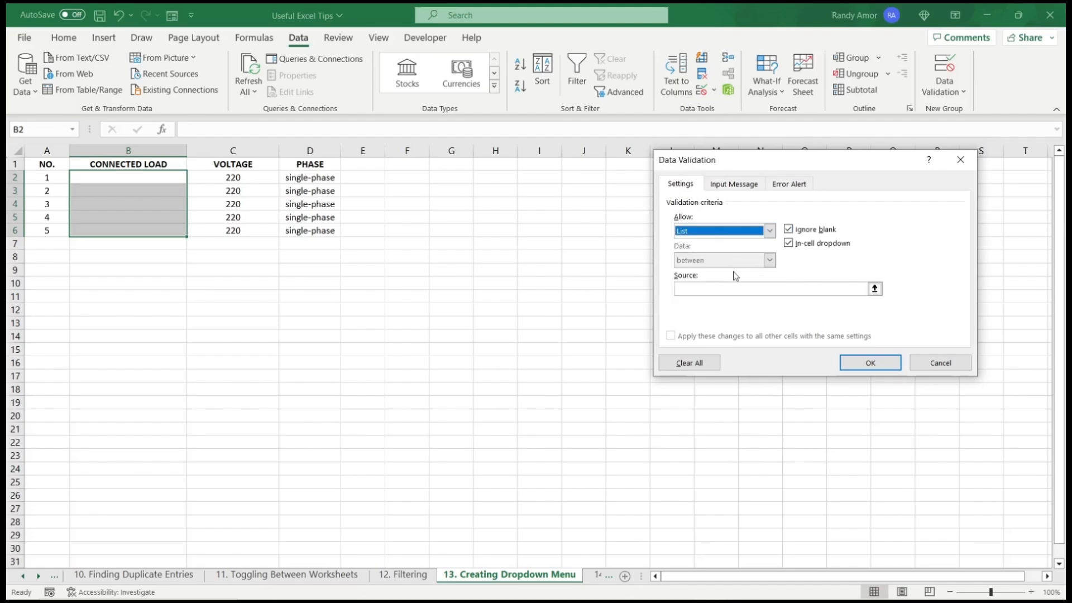
Step: Set the list source to Lighting,Small Power,AC,Motor,Range and apply the validation
left_click(735, 288)
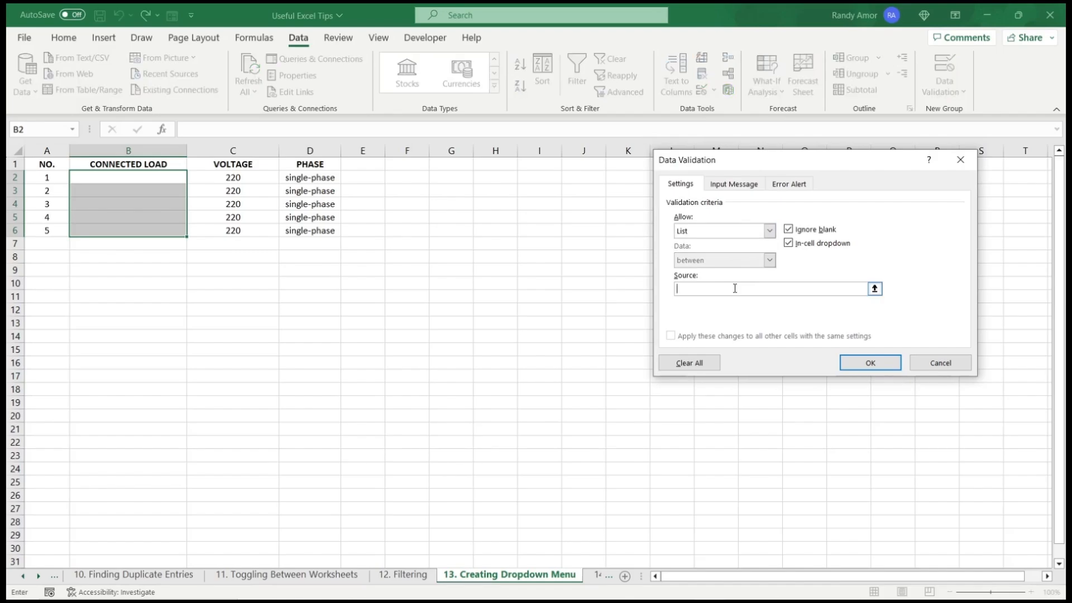
type("Lighting,Small Power,")
key("Caps_Lock")
type("A")
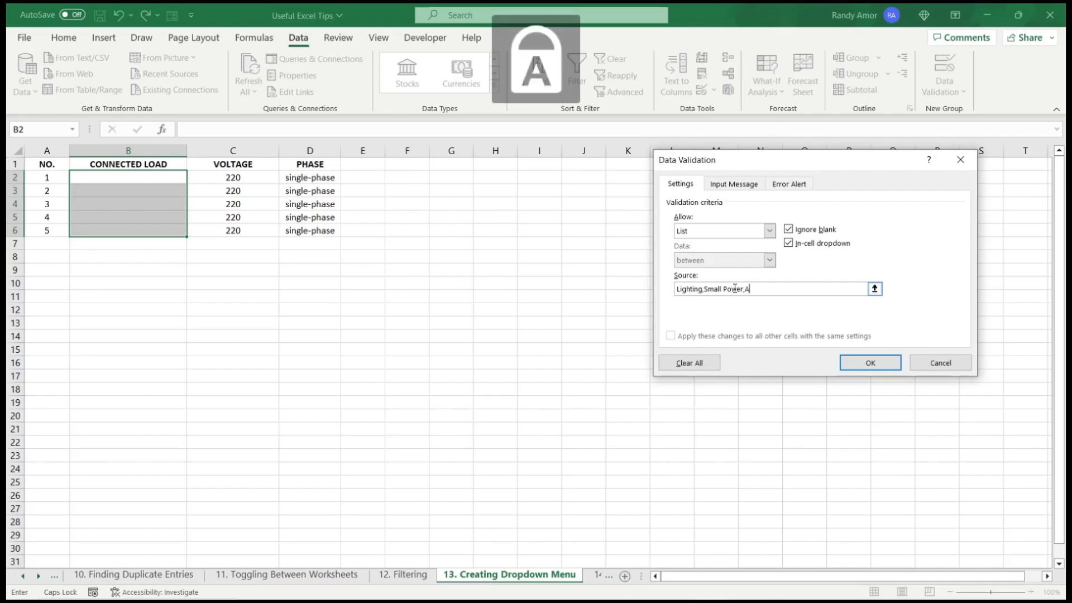
type("C,M")
key("Caps_Lock")
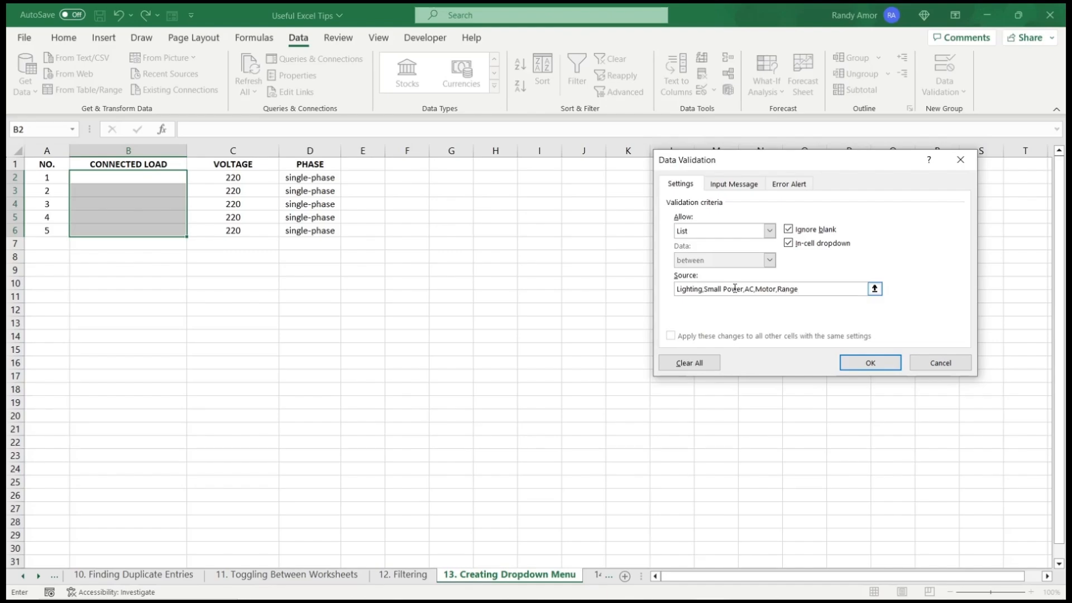
left_click(860, 362)
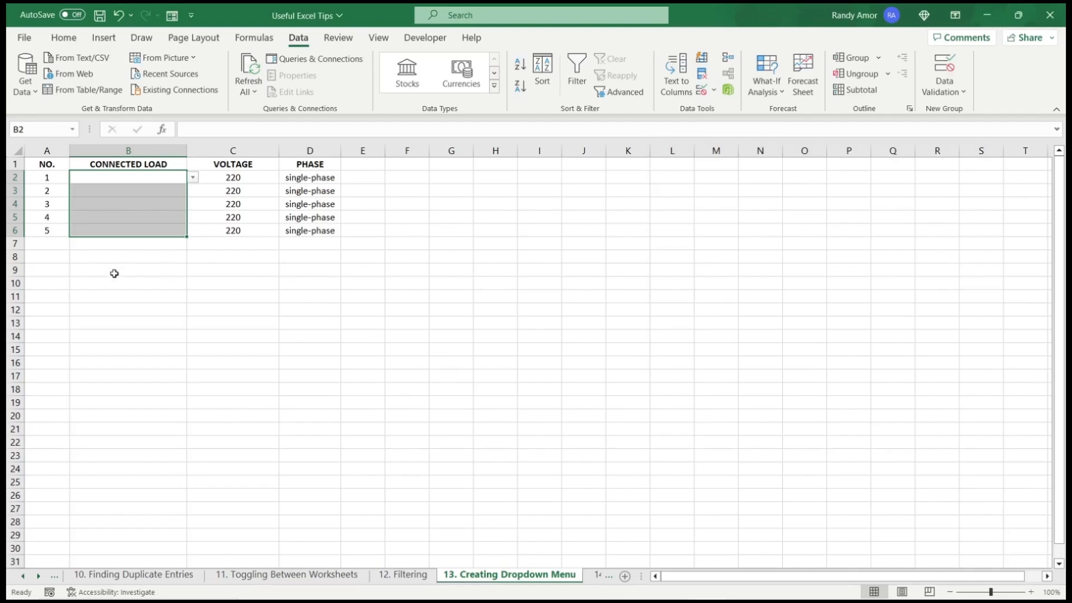
Step: Use the in-cell dropdowns to choose Small Power in B2, Lighting in B3 and Motor in B4
left_click(138, 177)
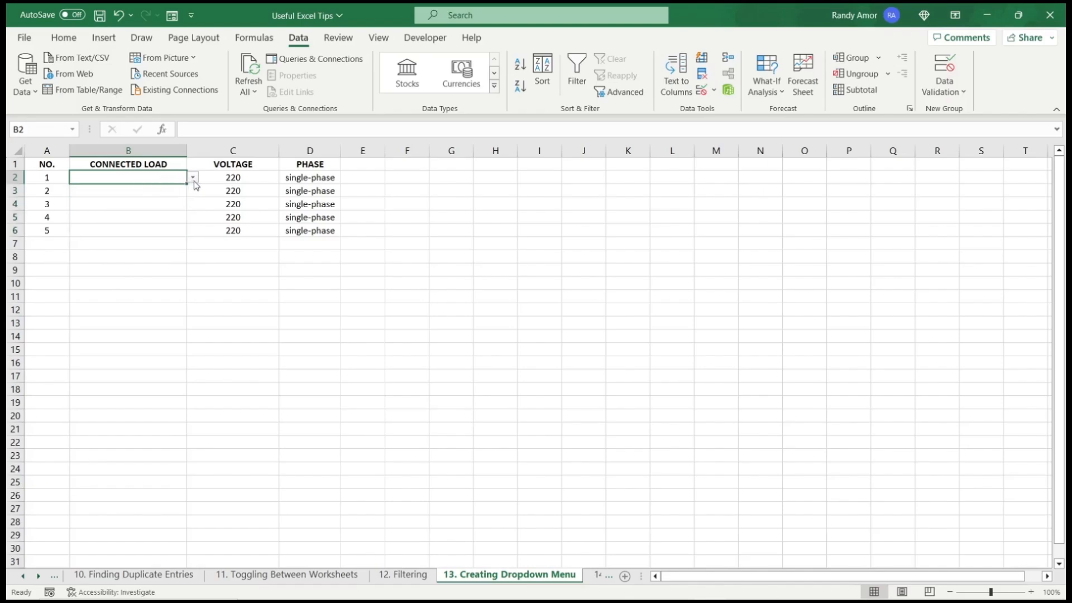
left_click(193, 178)
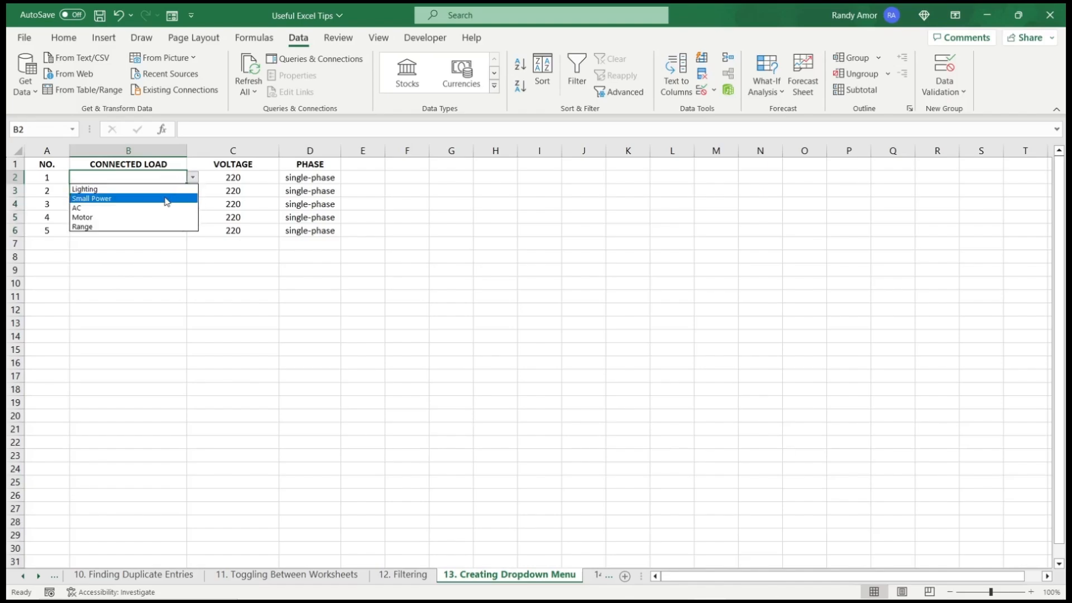
left_click(168, 198)
left_click(180, 193)
left_click(192, 191)
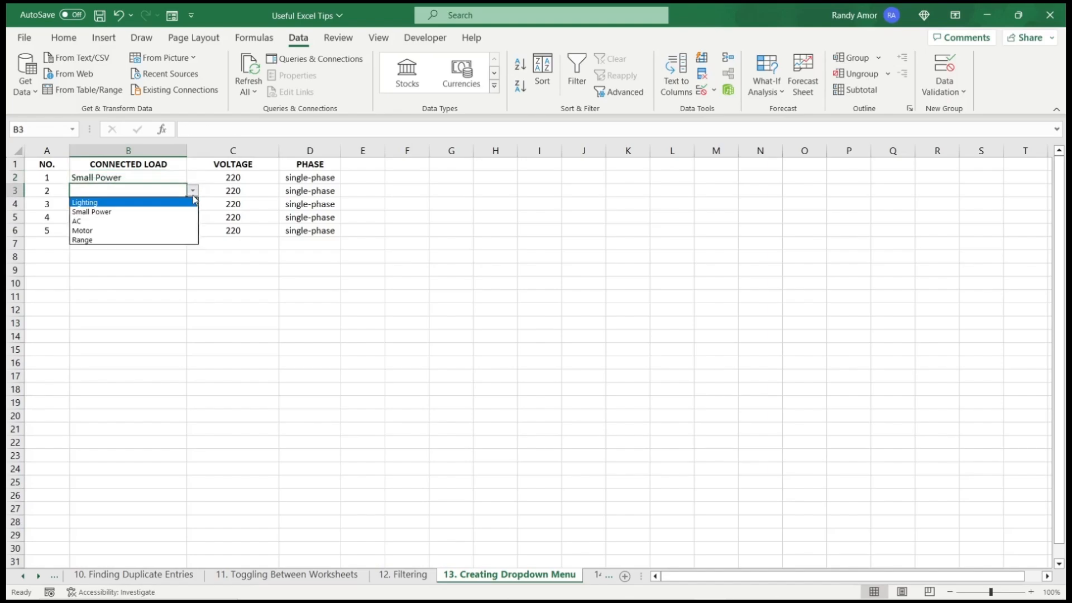
left_click(173, 204)
left_click(169, 203)
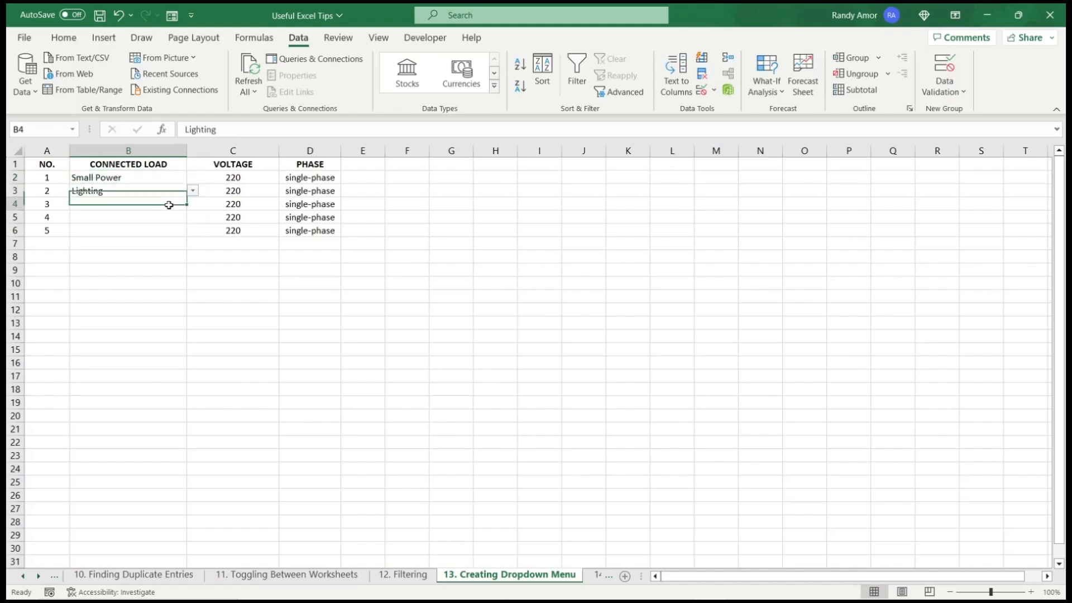
left_click(193, 204)
left_click(167, 244)
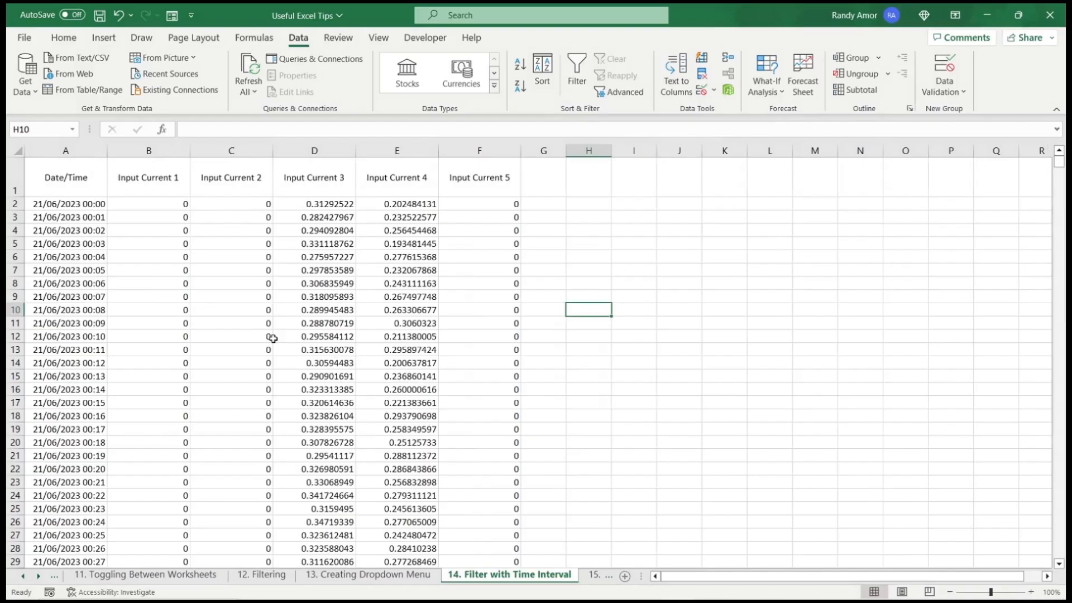
Step: Insert a blank column before Input Current 1 on the 14. Filter with Time Interval sheet
left_click(138, 205)
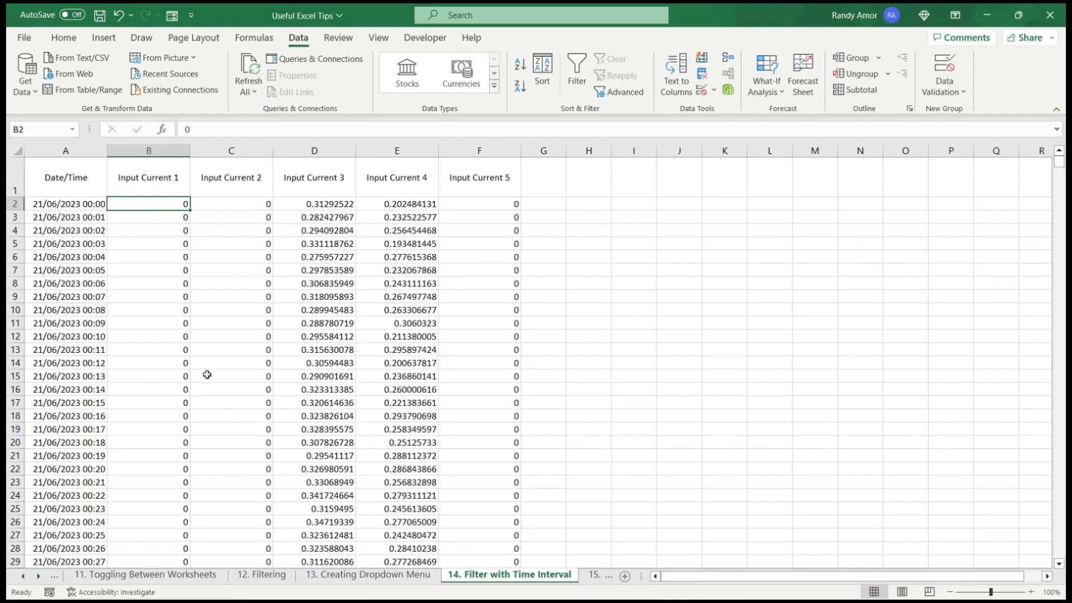
right_click(161, 151)
left_click(222, 301)
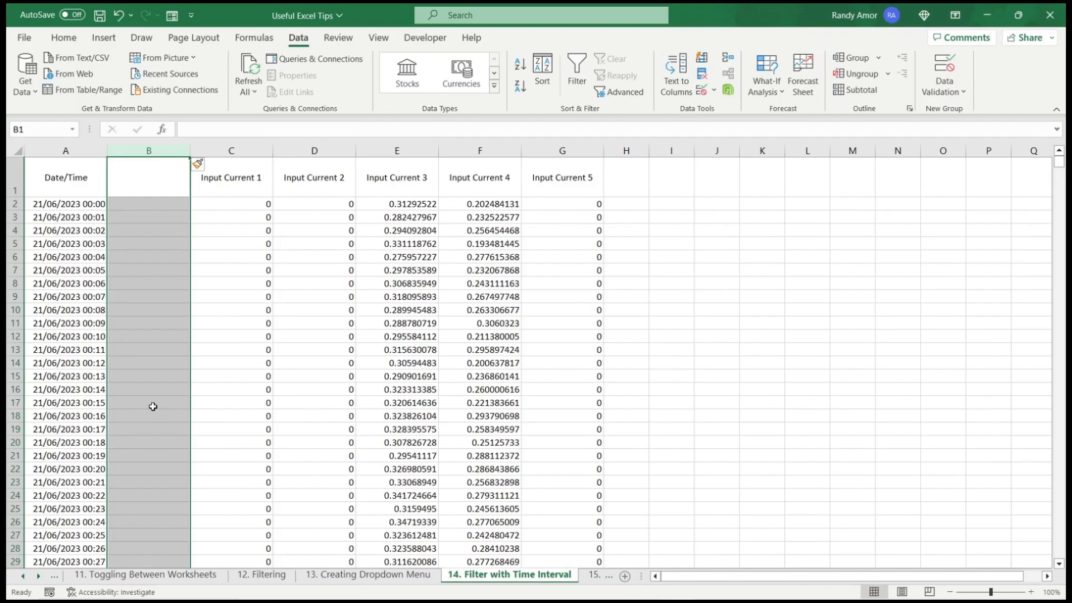
Step: Enter =MOD(MINUTE(A2),10)=0 in B2 and fill the formula down column B for all data rows
left_click(168, 208)
type("=")
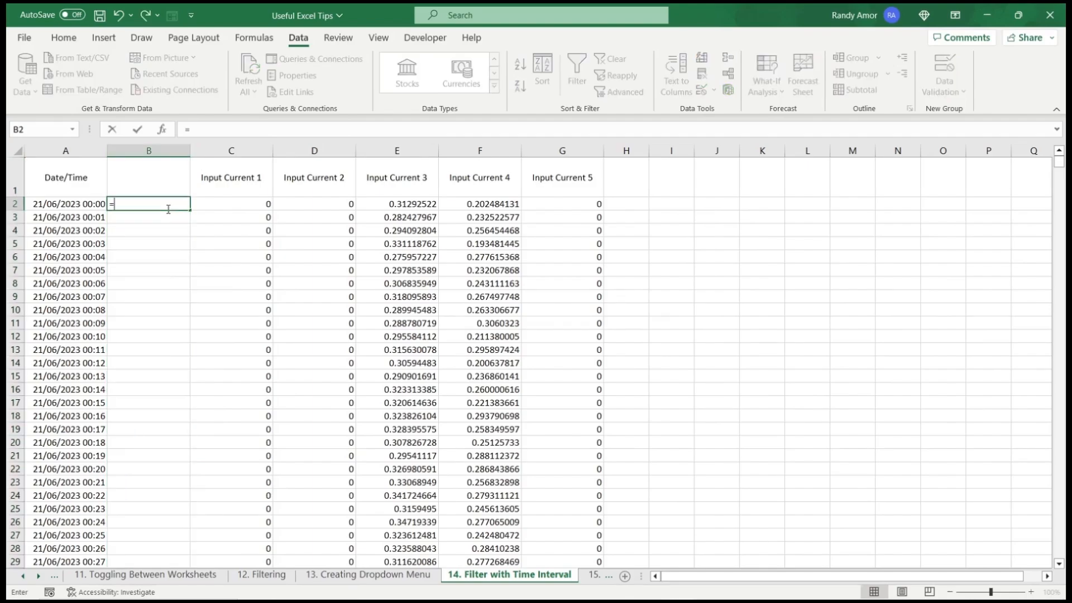
type("mod")
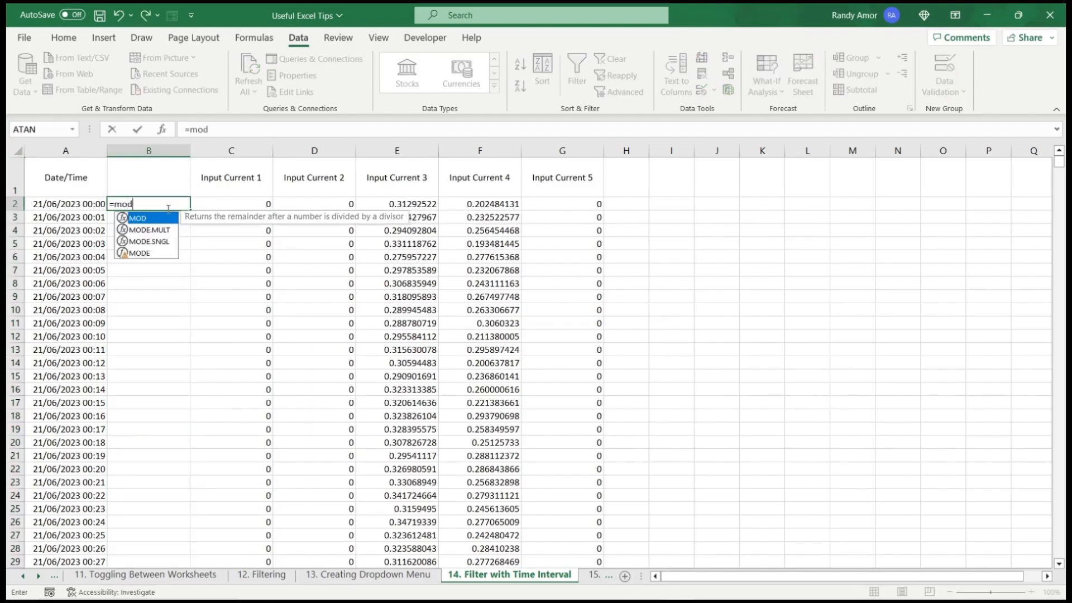
type("(mi")
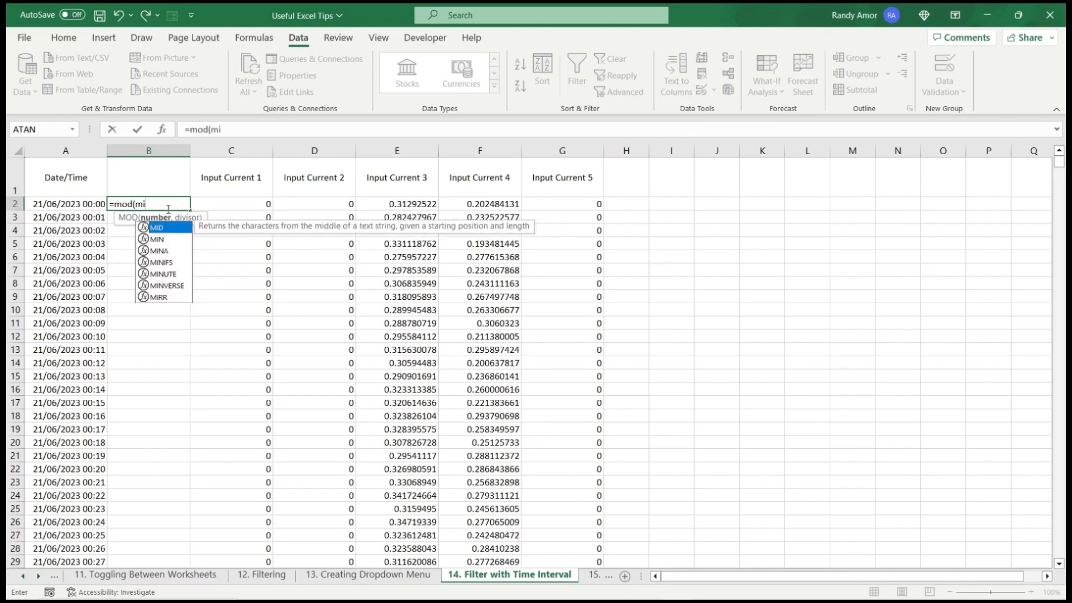
type("nute(")
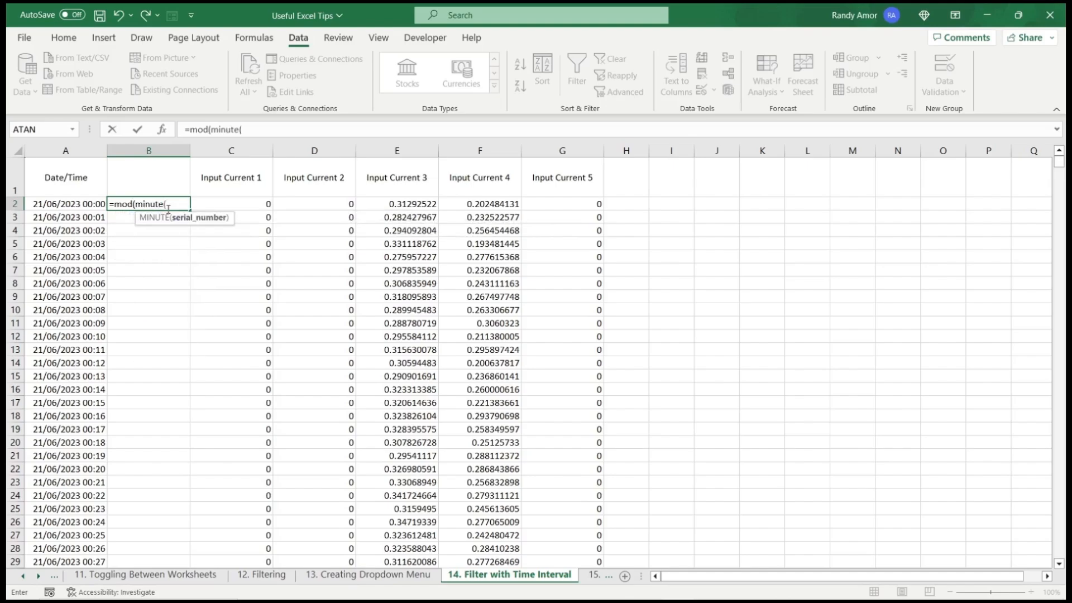
left_click(89, 202)
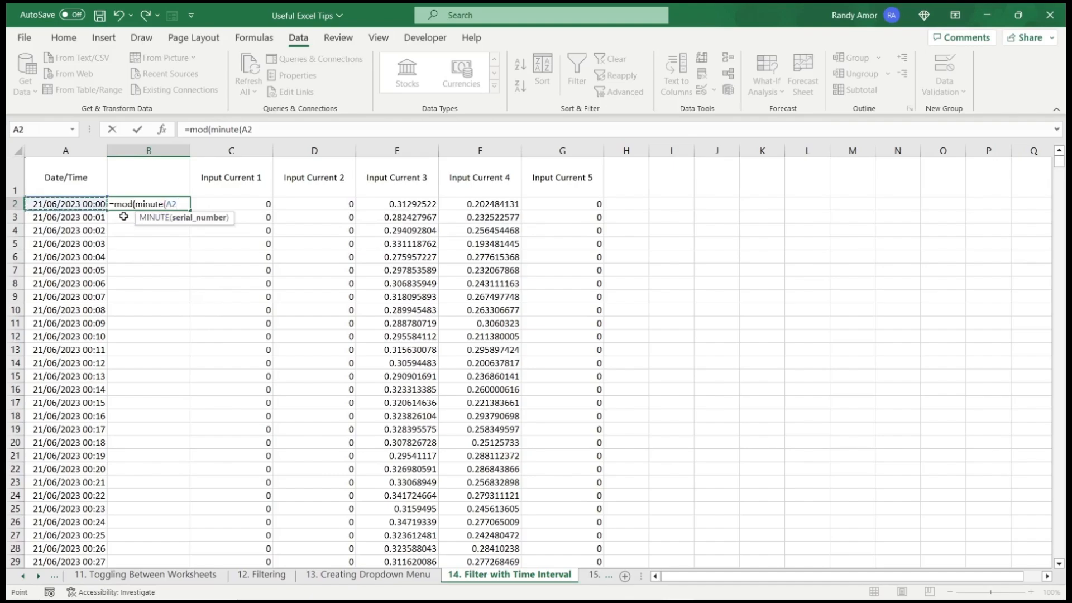
type("),")
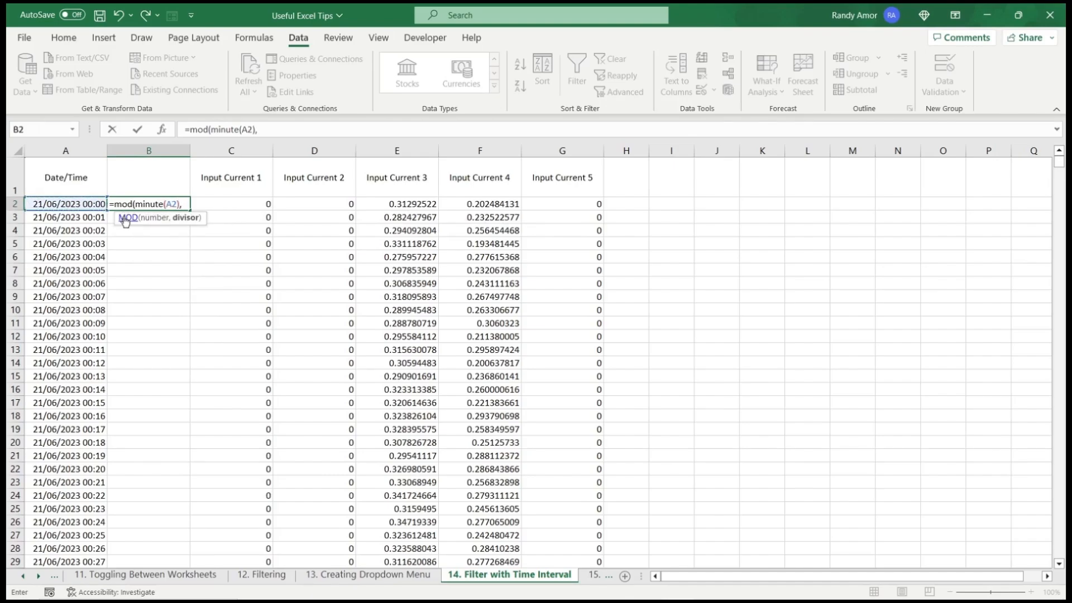
type("10)")
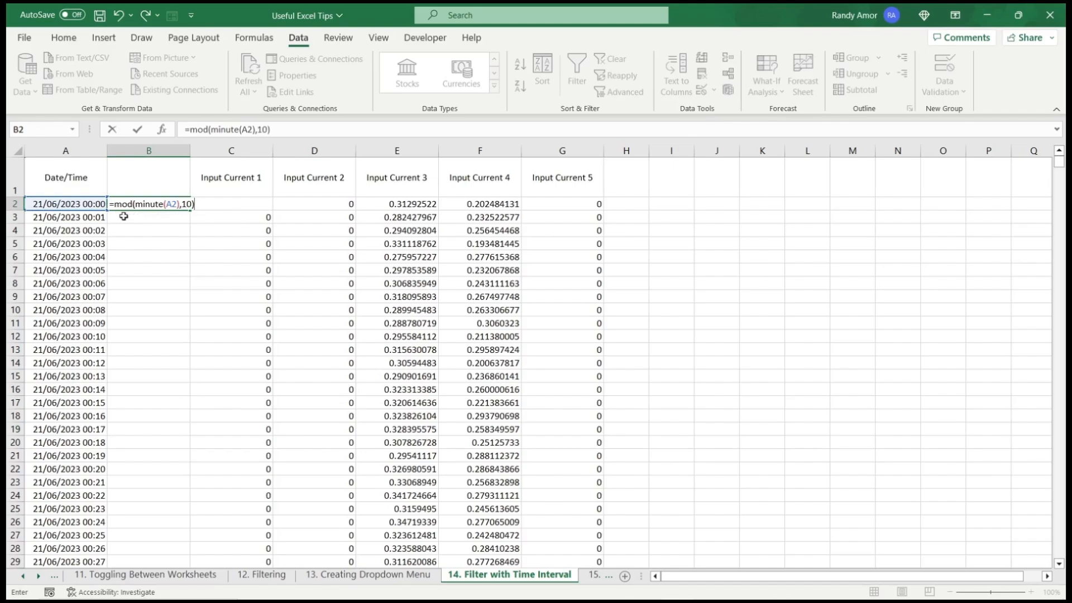
type("=0")
key("Return")
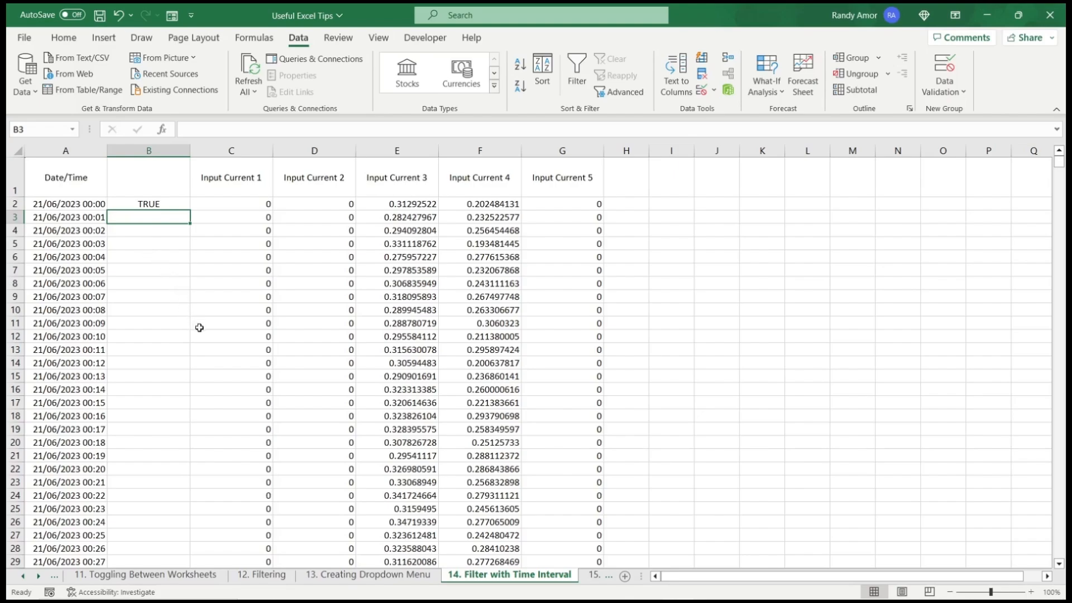
left_click(176, 203)
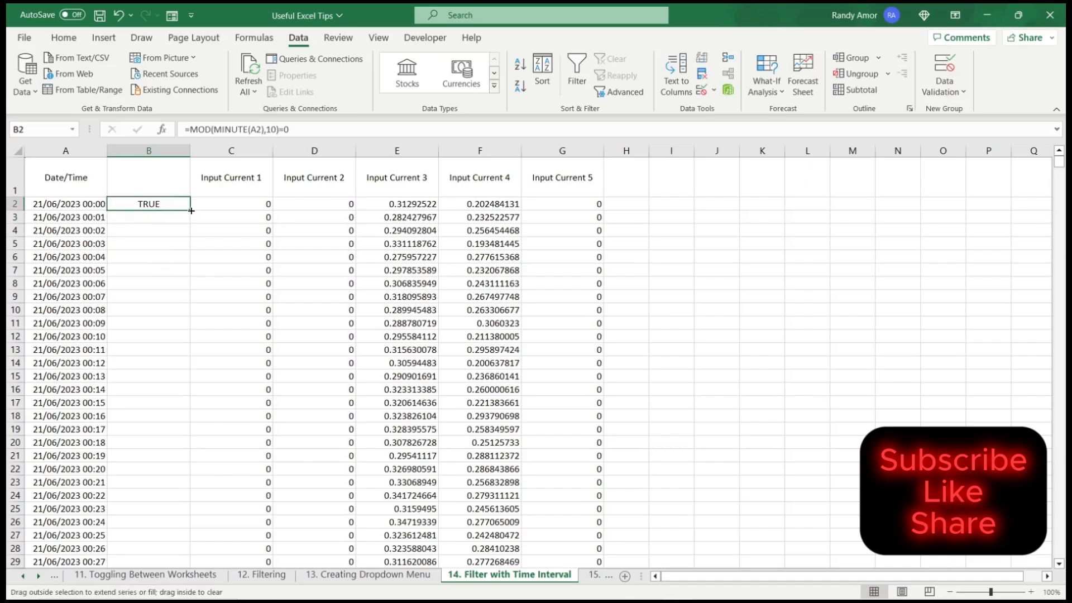
double_click(190, 210)
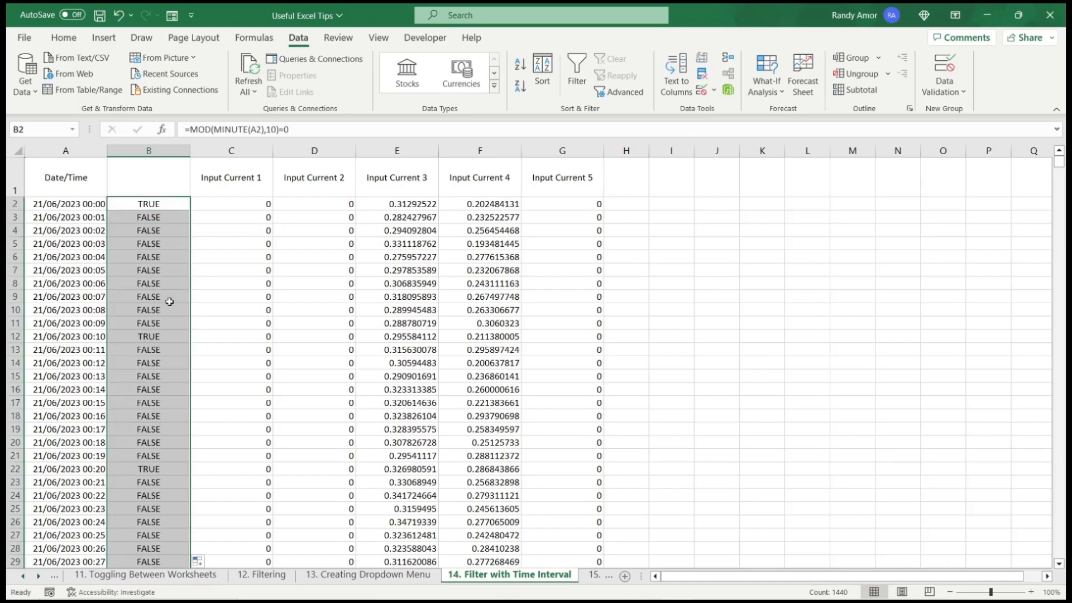
Step: Add a filter to column B and show only the TRUE rows
left_click(148, 151)
left_click(577, 70)
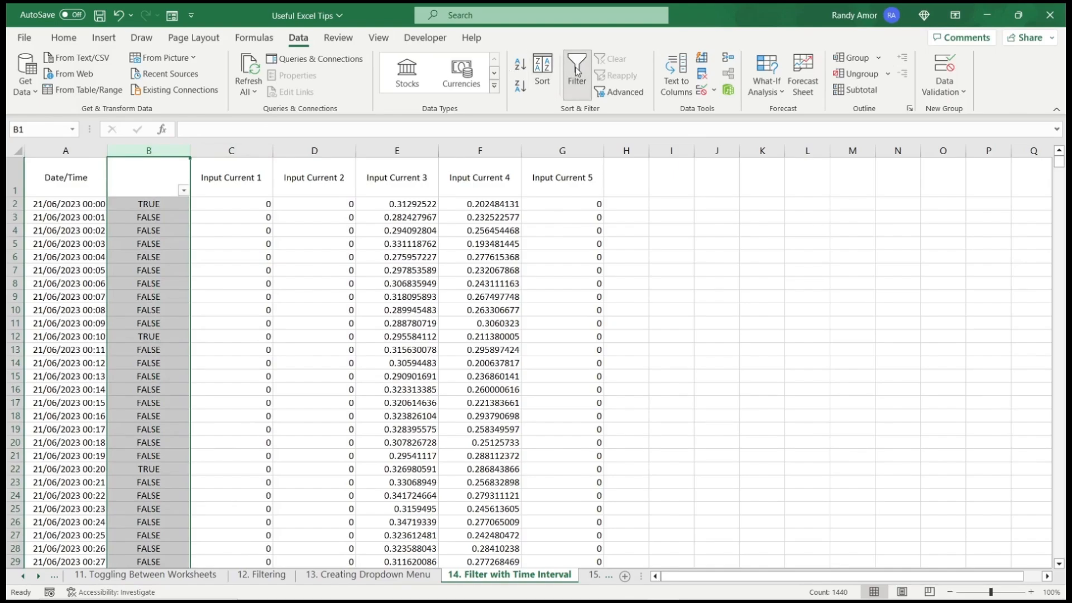
left_click(183, 191)
left_click(43, 356)
left_click(44, 380)
left_click(130, 484)
left_click(231, 243)
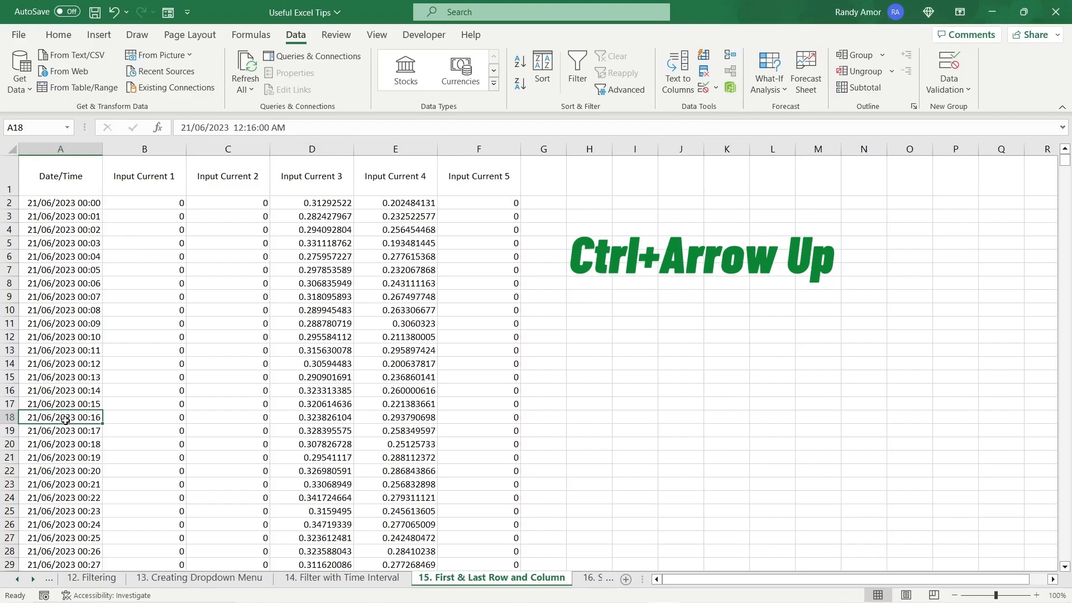
Step: On the 15. First & Last Row and Column sheet, jump from A18 to the first row, the last row and the last column of the data
key("ctrl+Up")
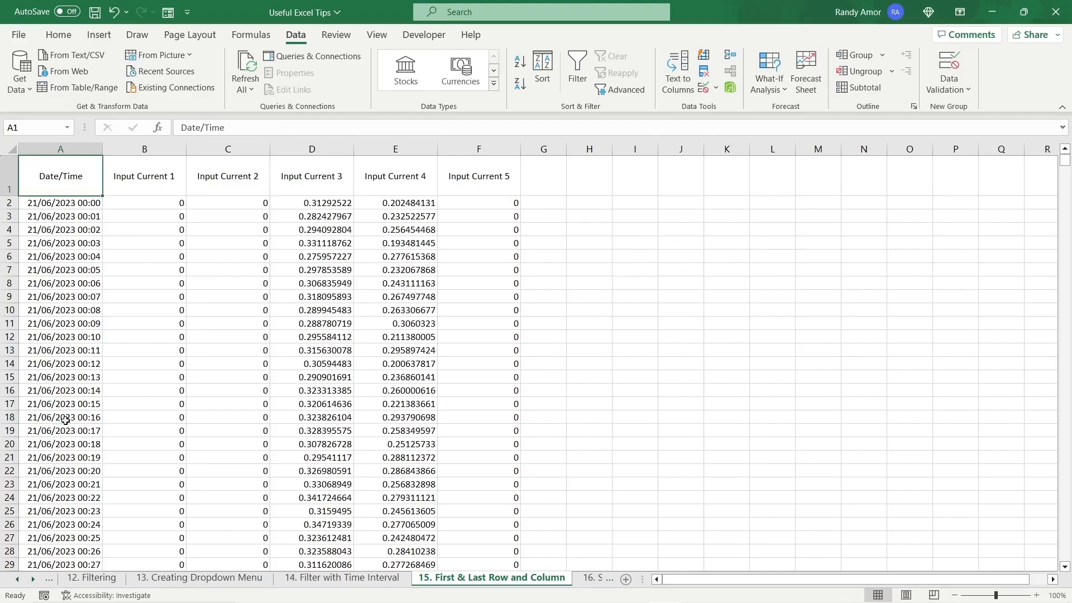
key("ctrl+Down")
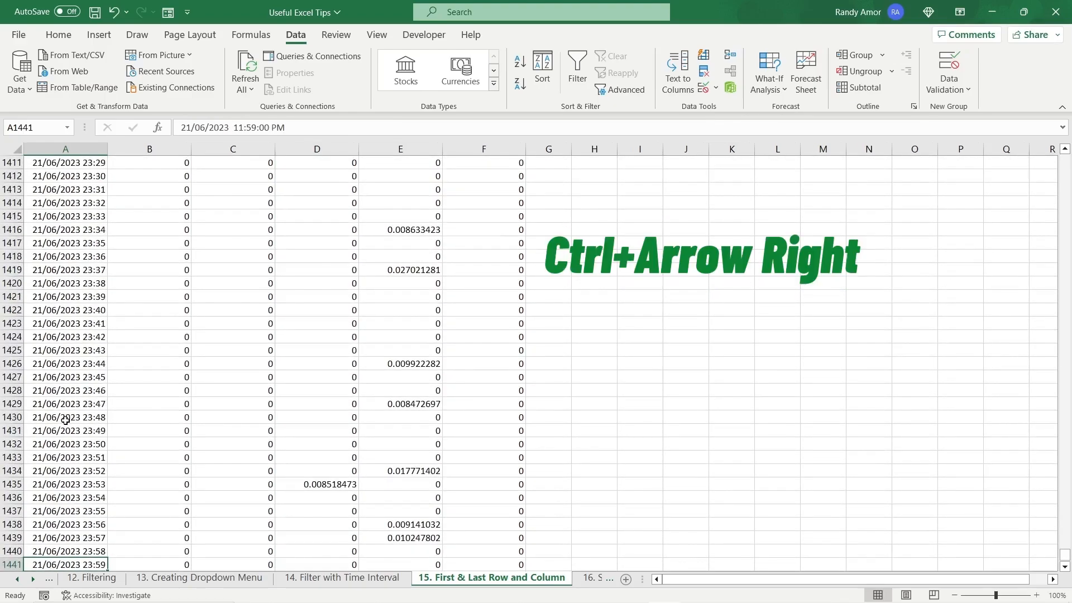
key("ctrl+Right")
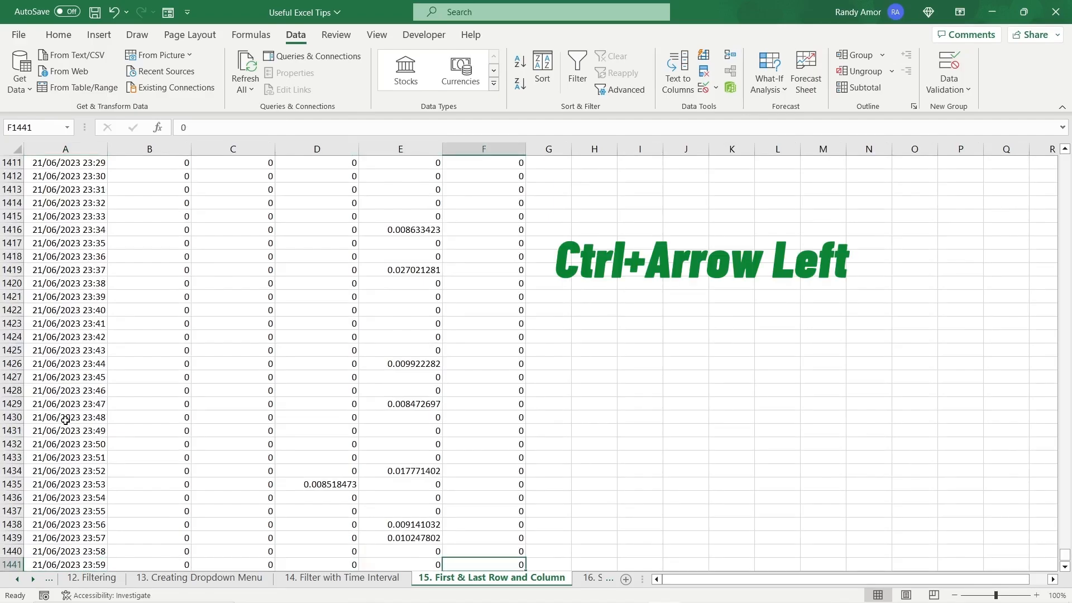